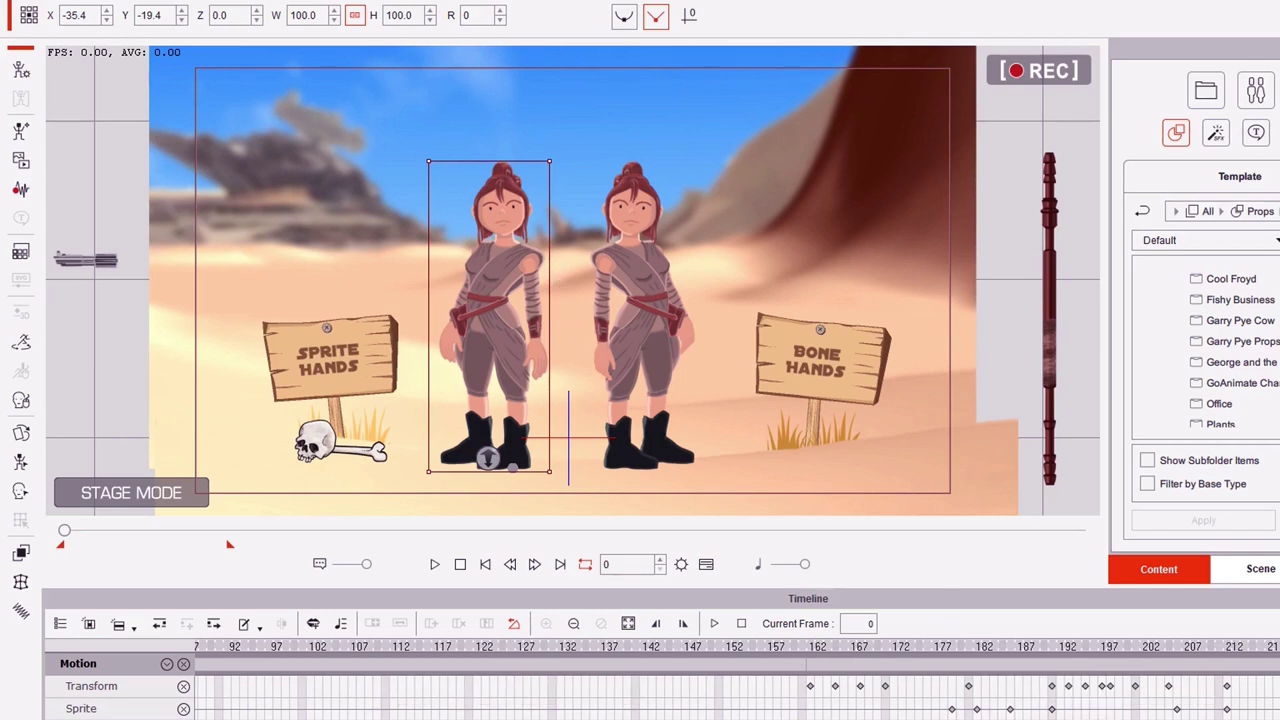
- Scrub the animation from its start to frame 29, where the sprite-hands character reaches for the light saber
scroll(279, 695, "left", 6)
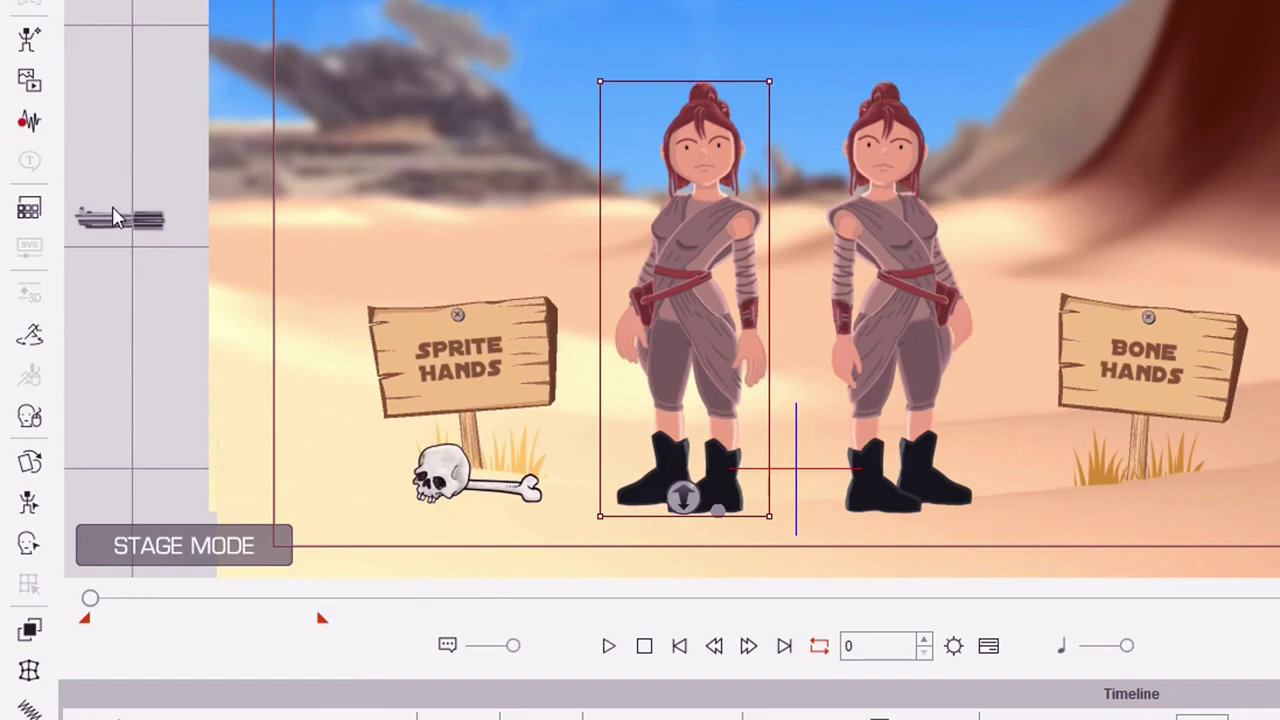
left_click(217, 648)
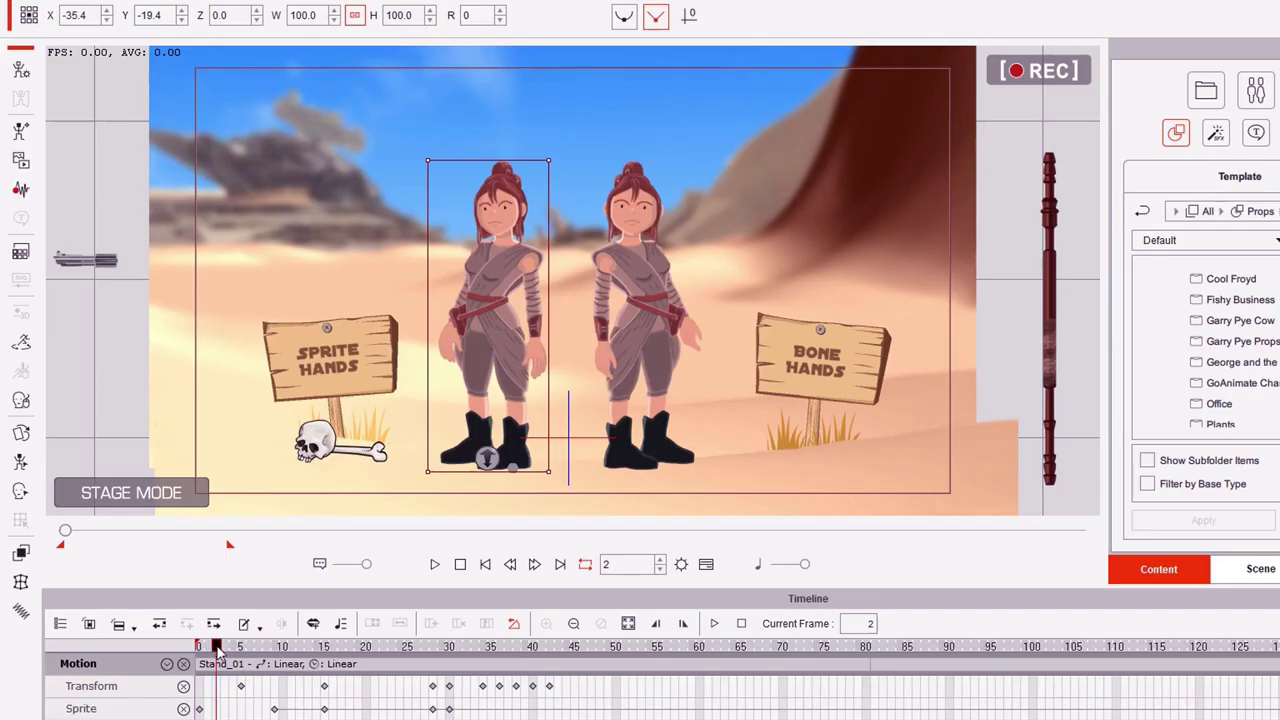
left_click_drag(217, 648, 364, 674)
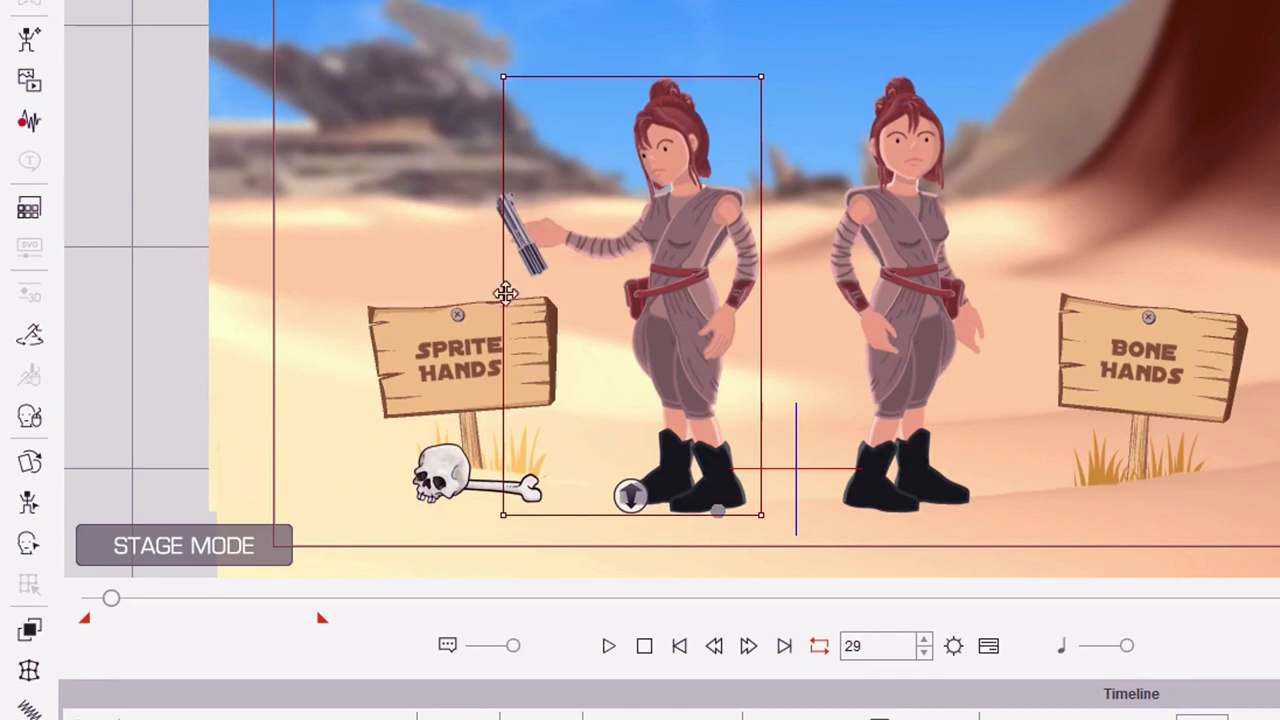
- Try to move the sprite-hands character's RArm bone in the 2D Motion Key Editor at frame 29, and undo it
left_click(36, 508)
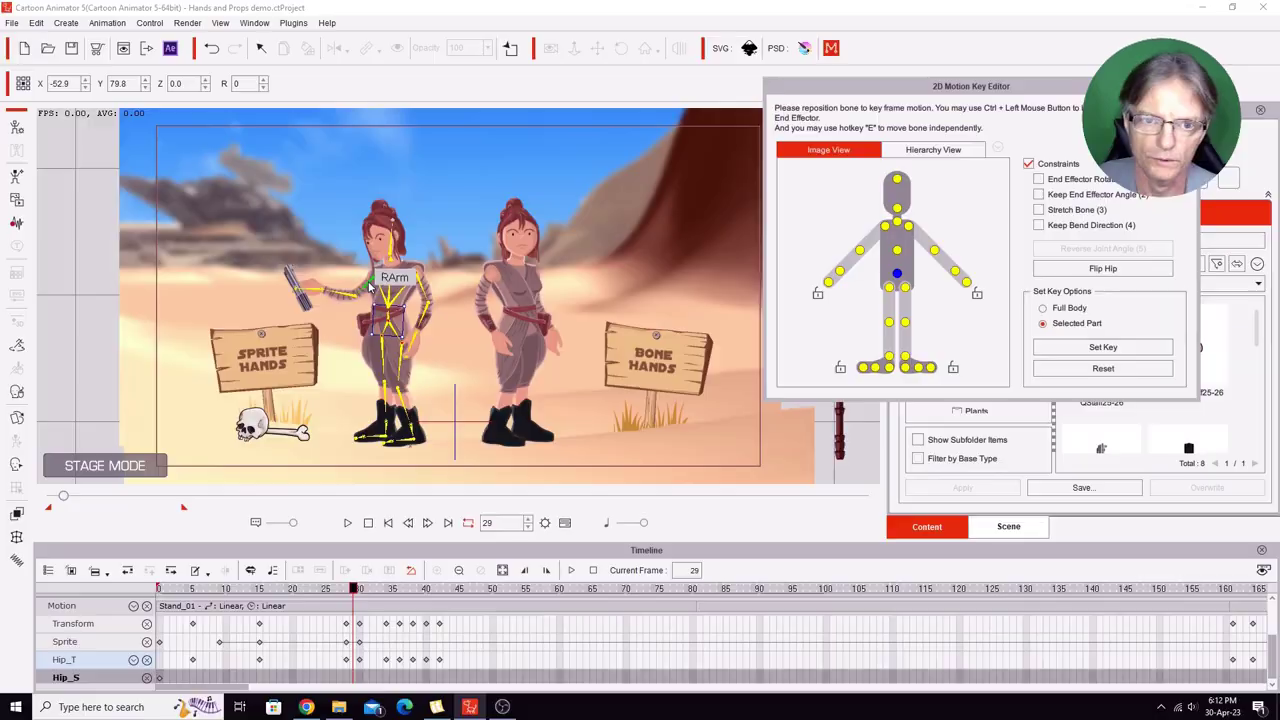
left_click(372, 285)
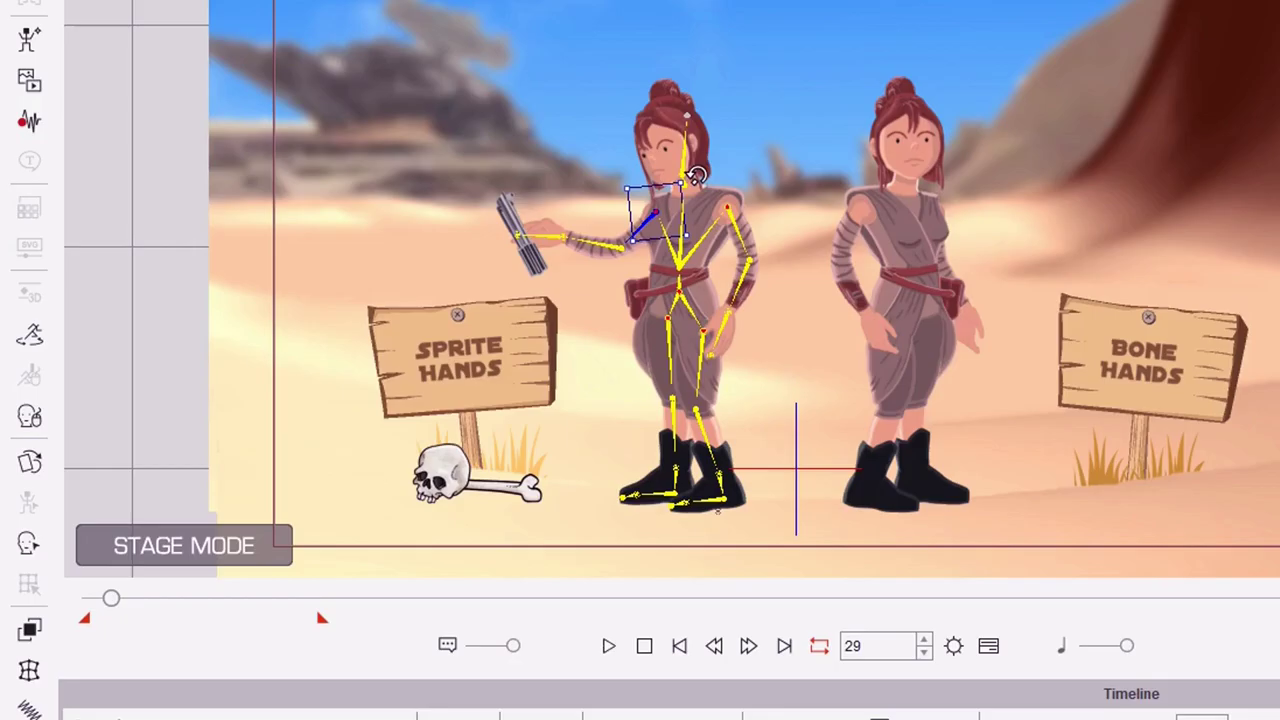
left_click_drag(697, 175, 687, 142)
left_click(211, 48)
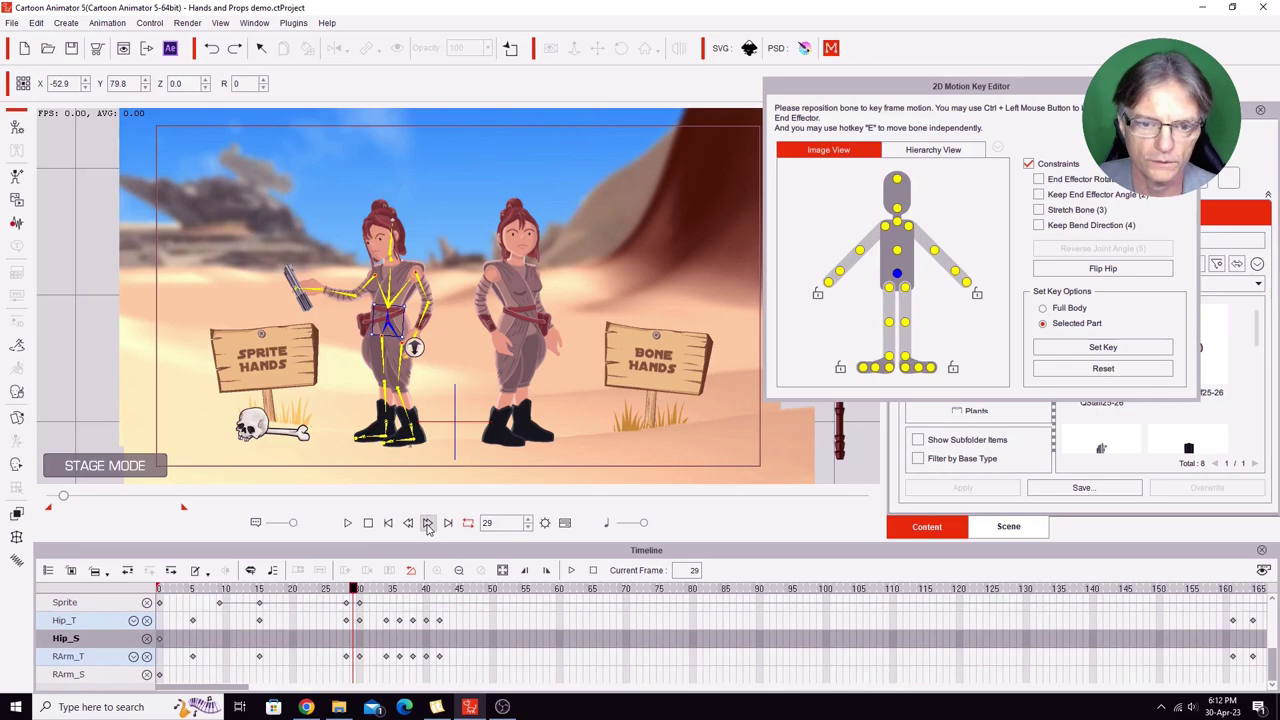
- Advance to frame 30 and examine the light saber's Link key on the timeline
left_click(428, 523)
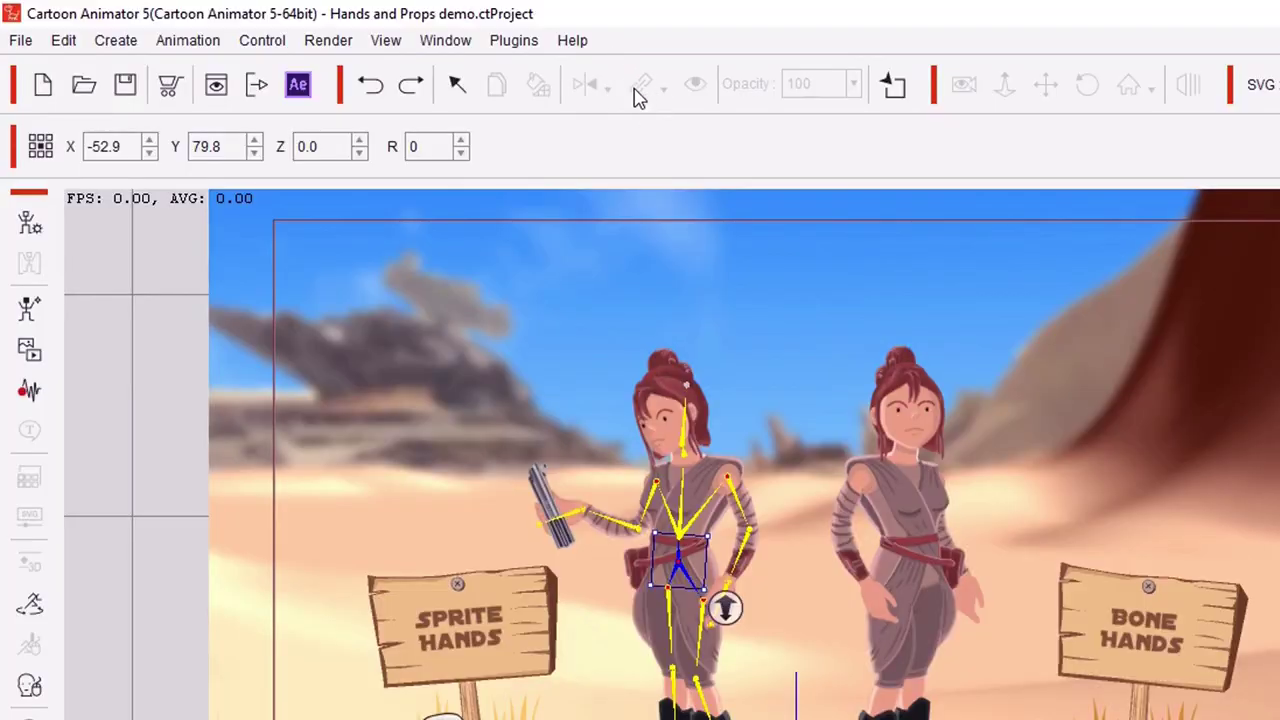
left_click(540, 500)
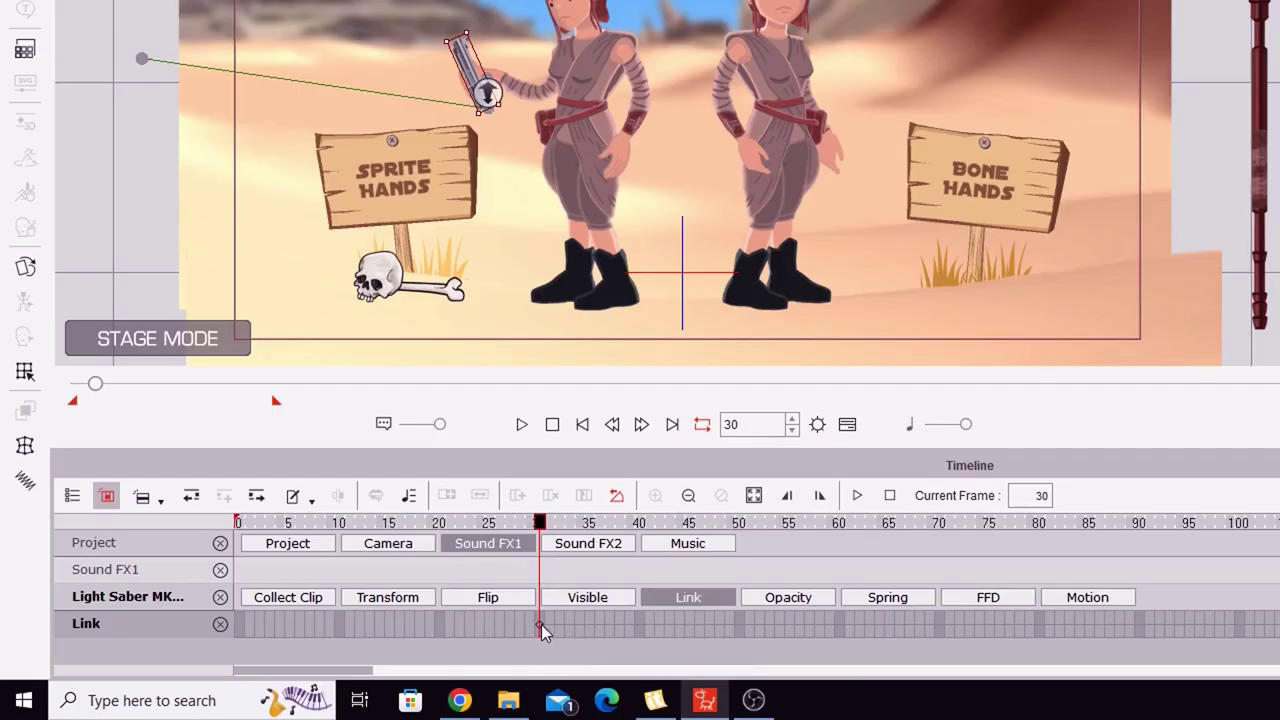
mouse_move(539, 624)
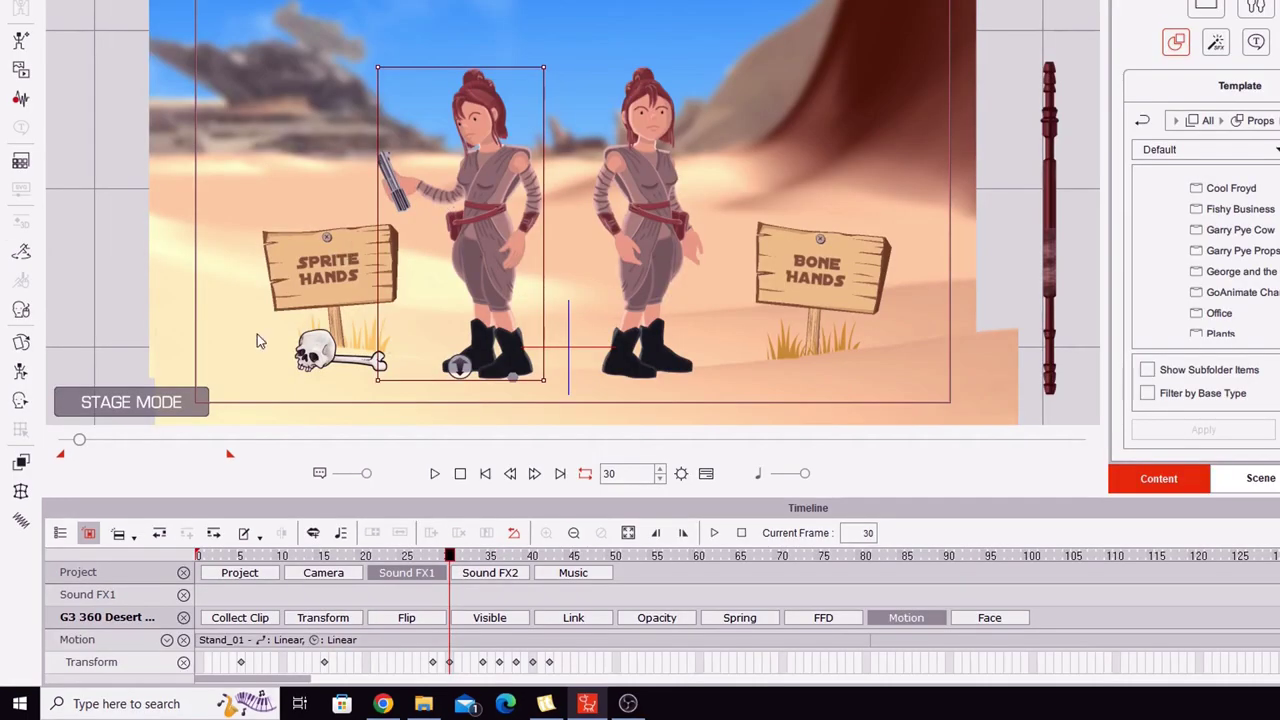
- Try moving the character's arm with the linked light saber in the 2D Motion Key Editor at frame 30
left_click(20, 371)
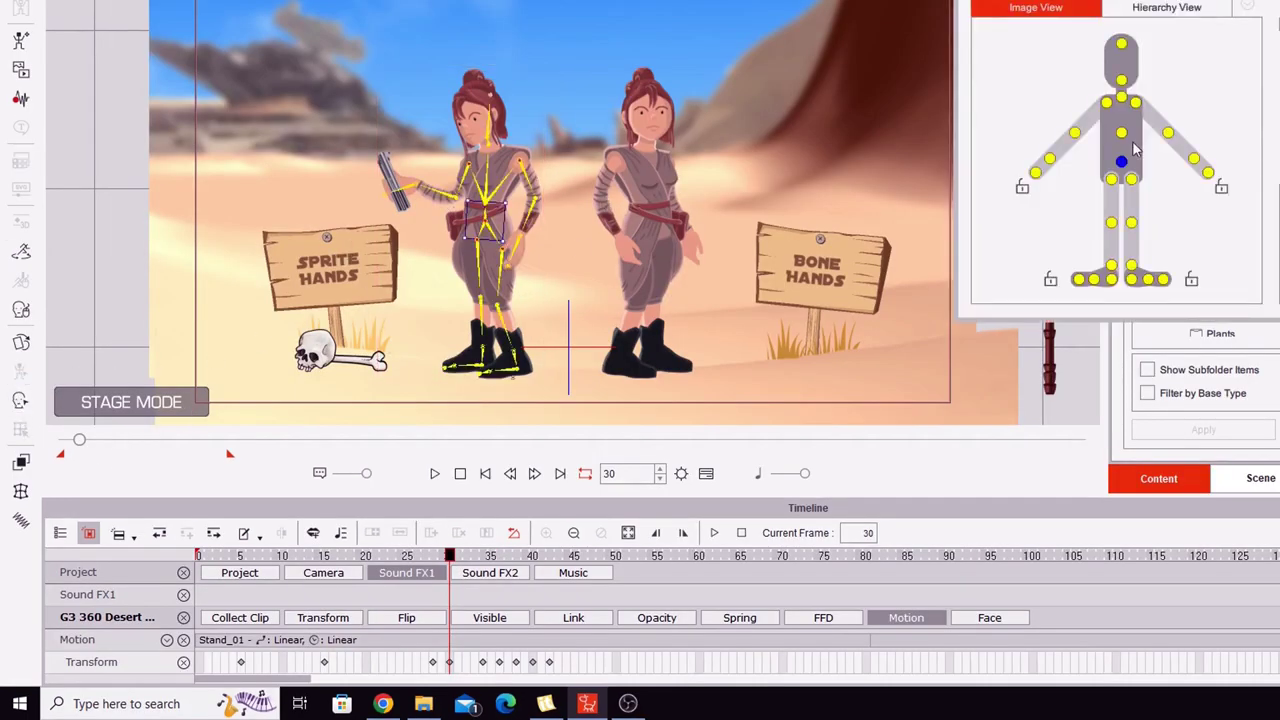
left_click_drag(521, 180, 529, 103)
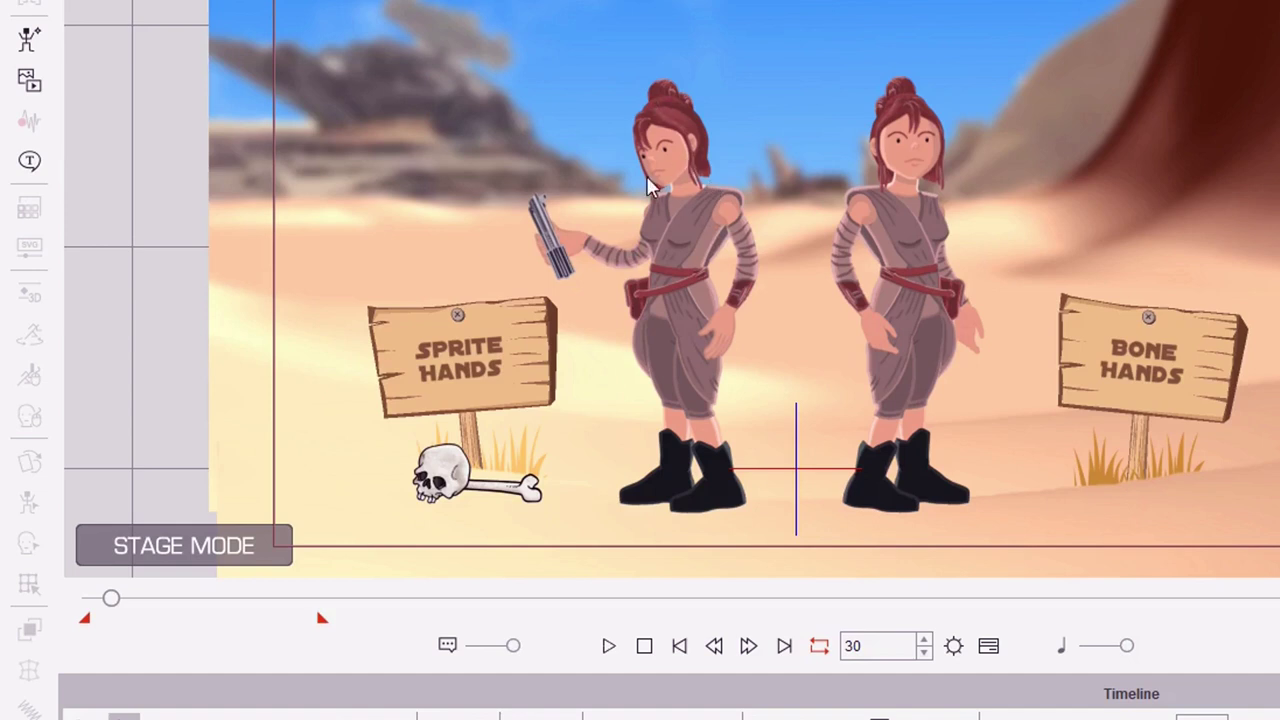
- Examine the sprite-hands character's RHand sprites in the Sprite Editor, including the custom RHandQSt grip sprites
left_click(673, 240)
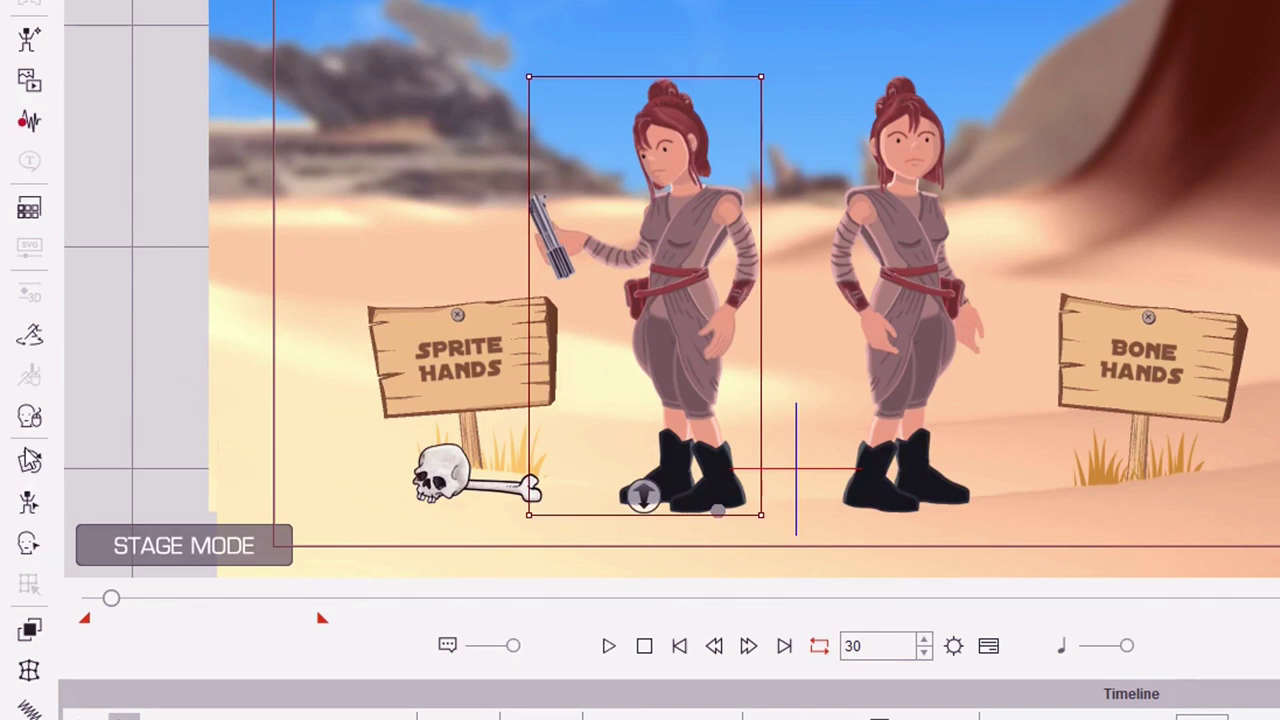
left_click(31, 463)
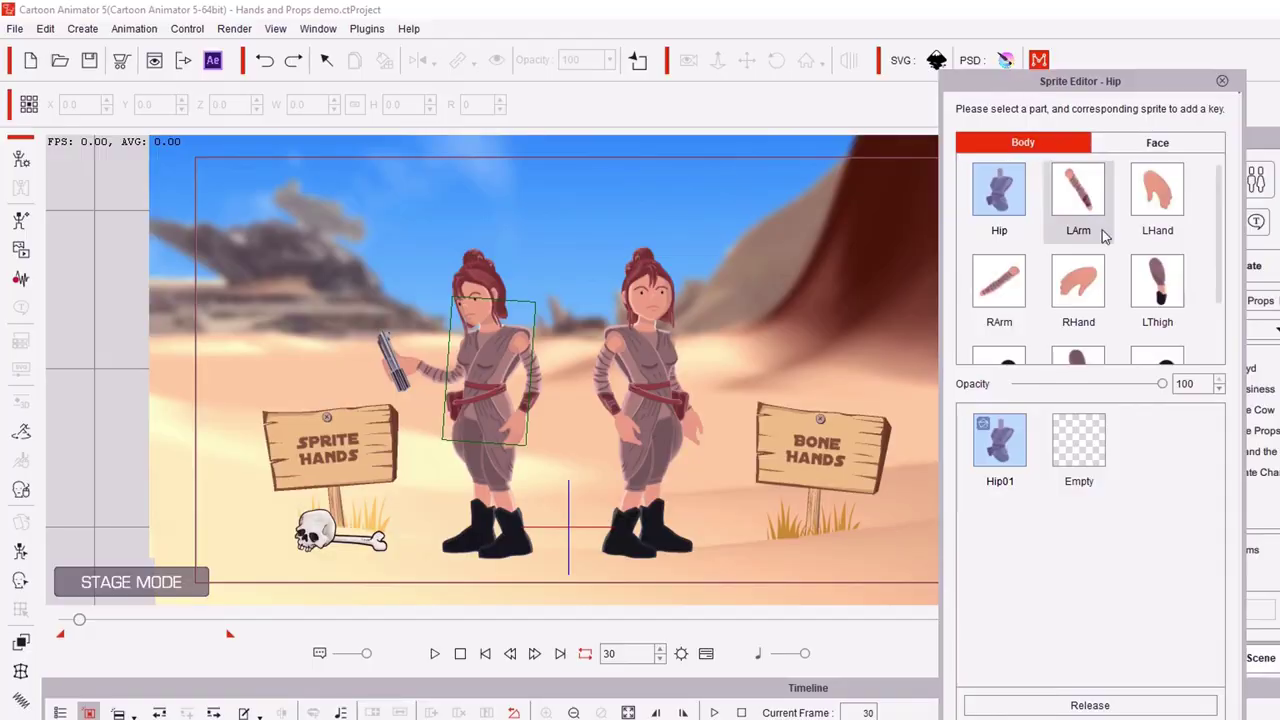
scroll(1090, 240, "down", 2)
left_click(1080, 253)
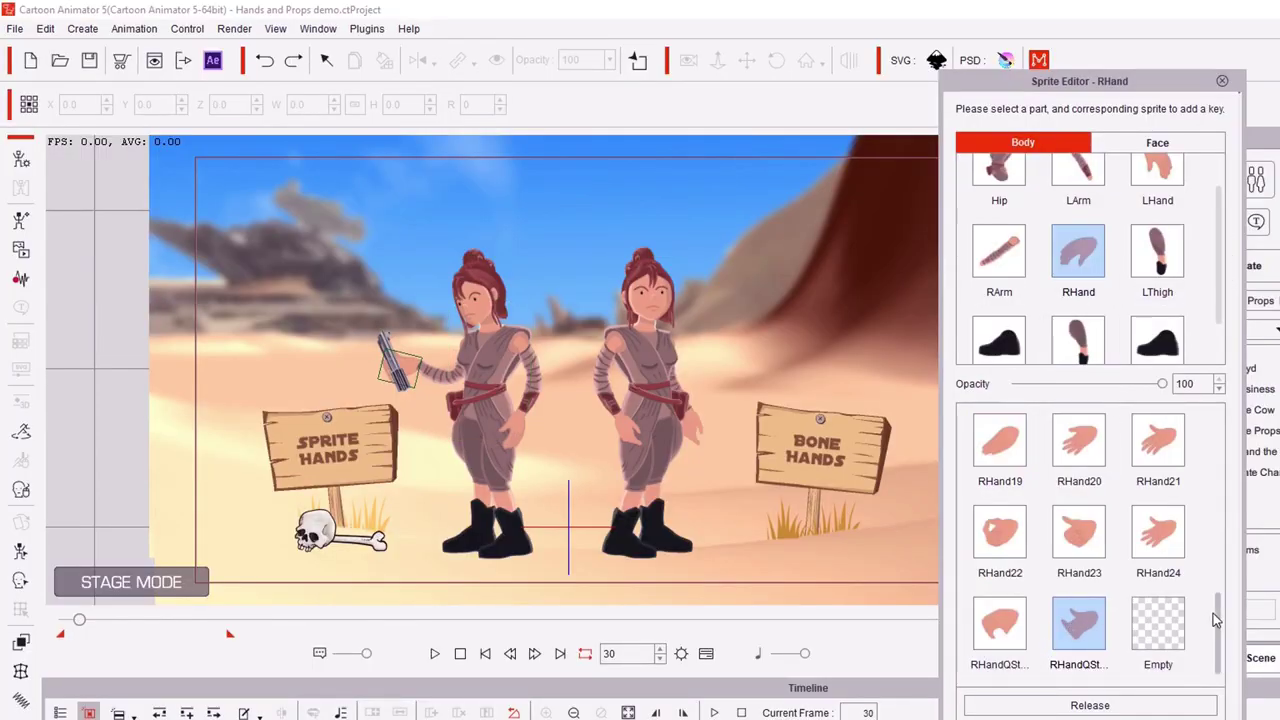
left_click_drag(1218, 612, 1219, 652)
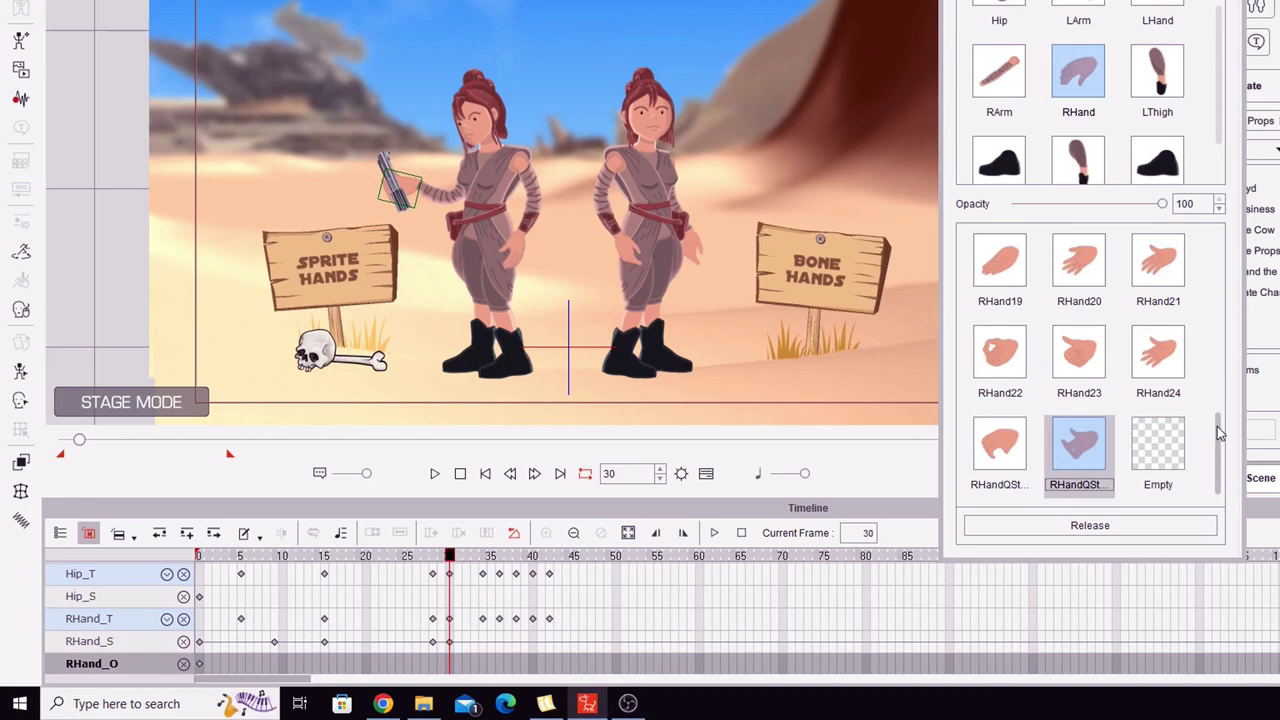
left_click_drag(1219, 435, 1217, 400)
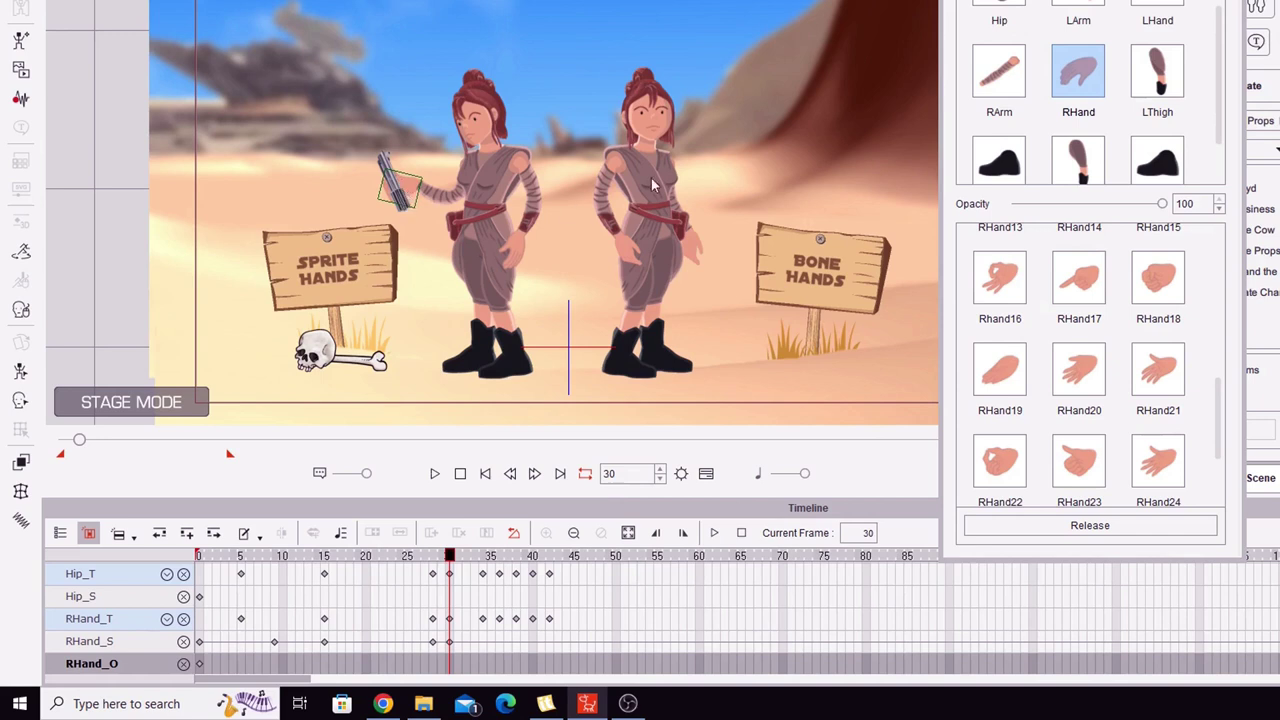
scroll(1222, 12, "up", 1)
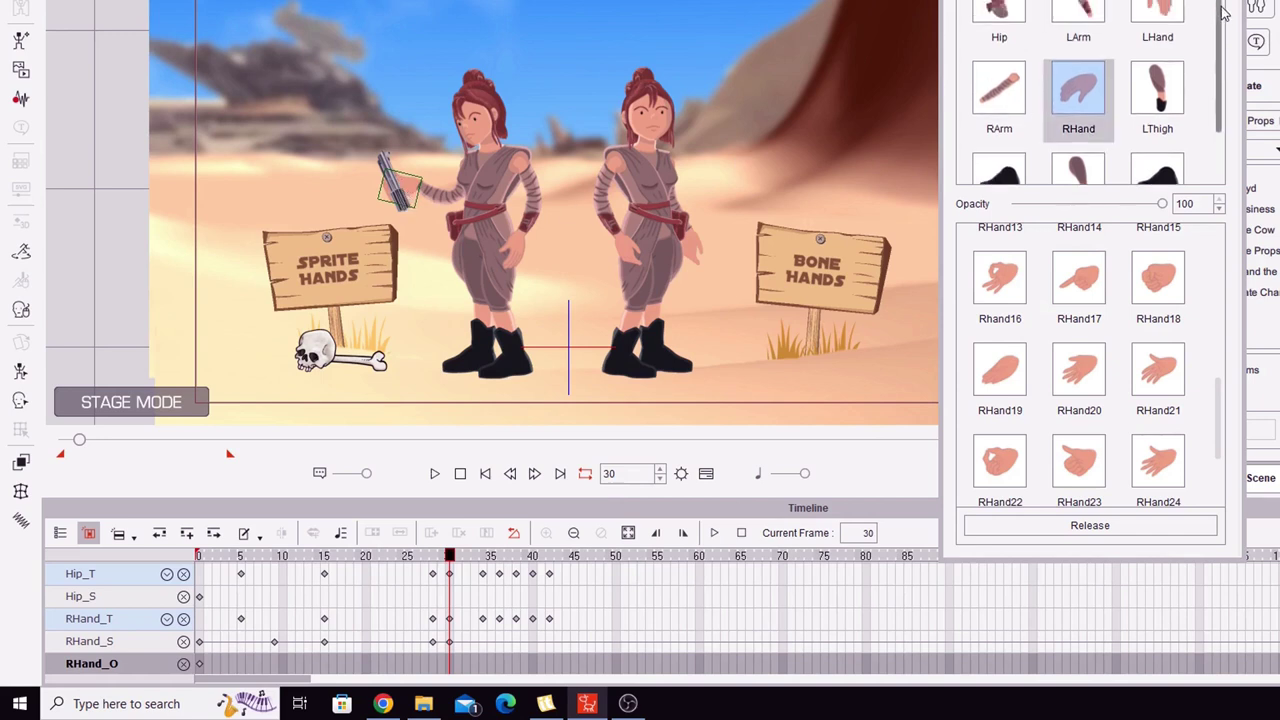
scroll(1222, 12, "up", 1)
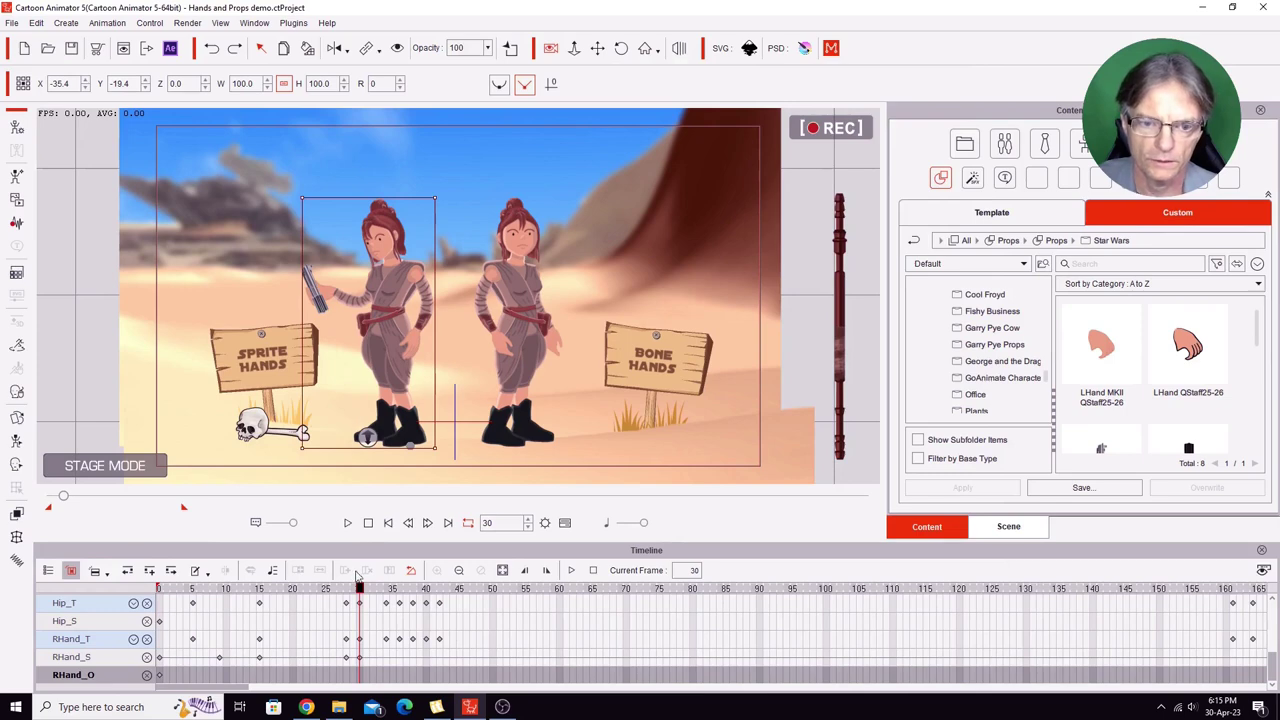
- Scrub to frame 40 and inspect the light saber's available sprites in the Sprite Editor
left_click_drag(360, 591, 420, 589)
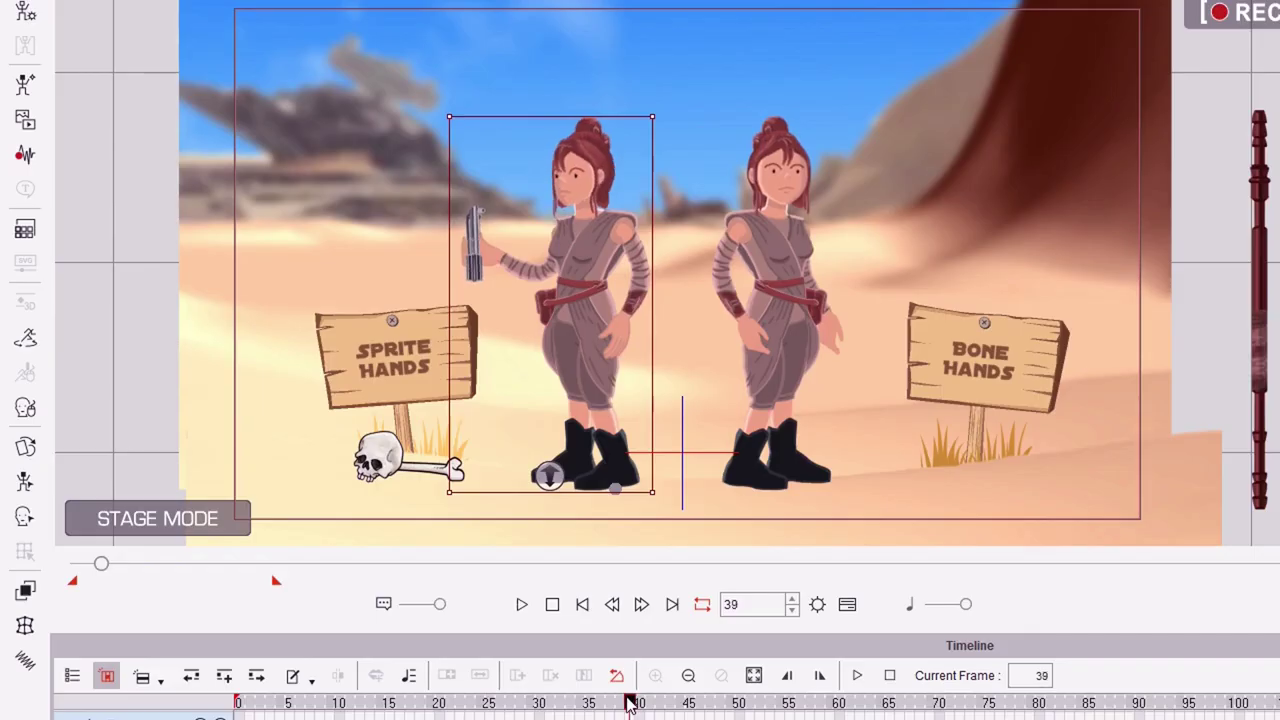
left_click_drag(632, 705, 639, 705)
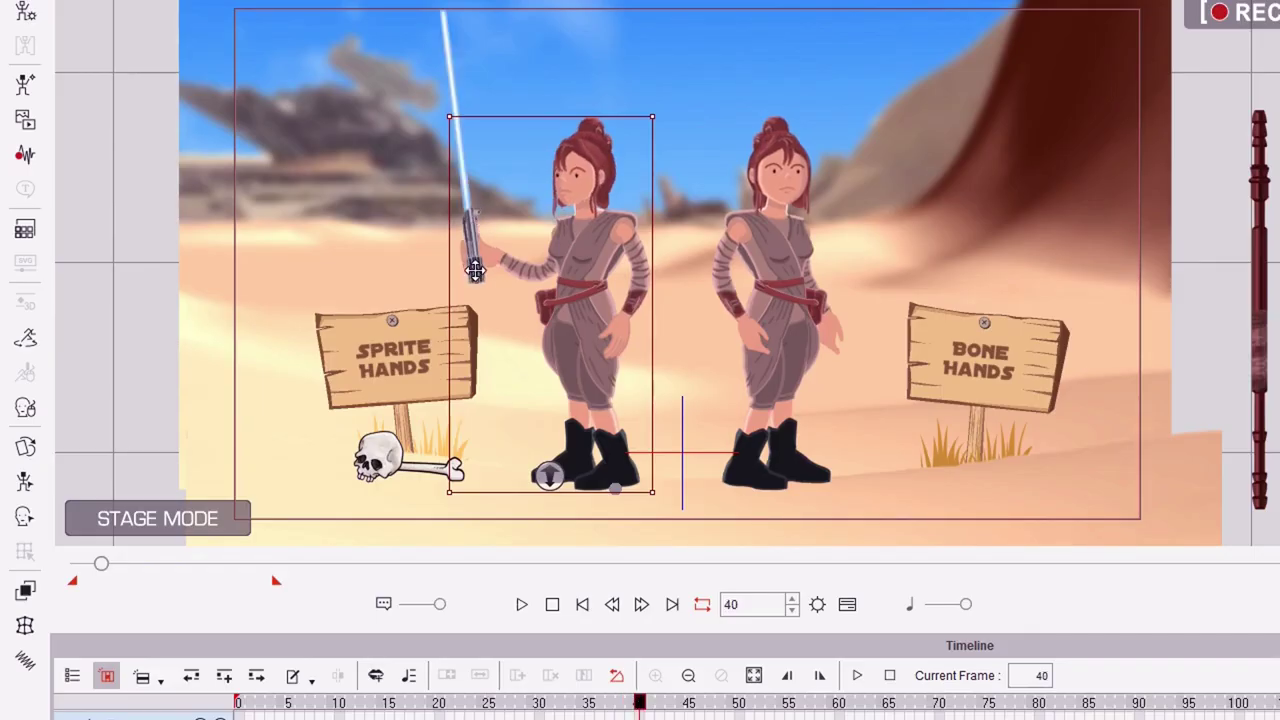
left_click(475, 268)
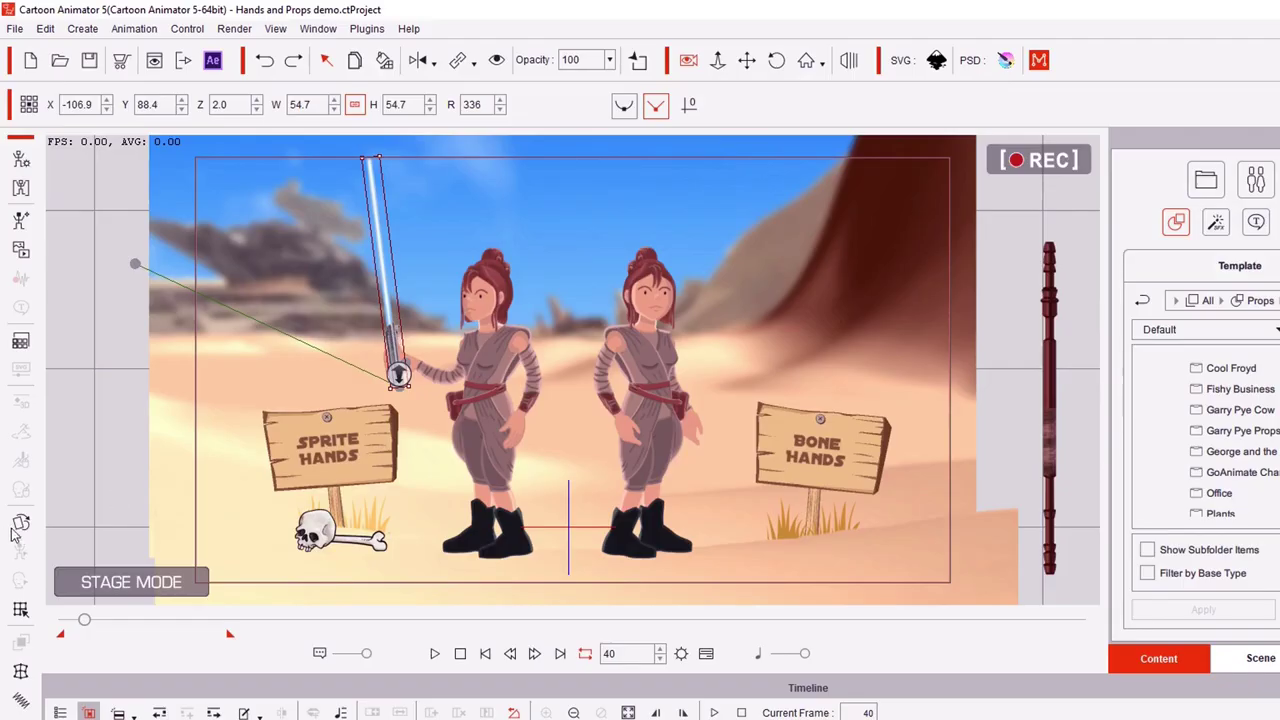
left_click(19, 525)
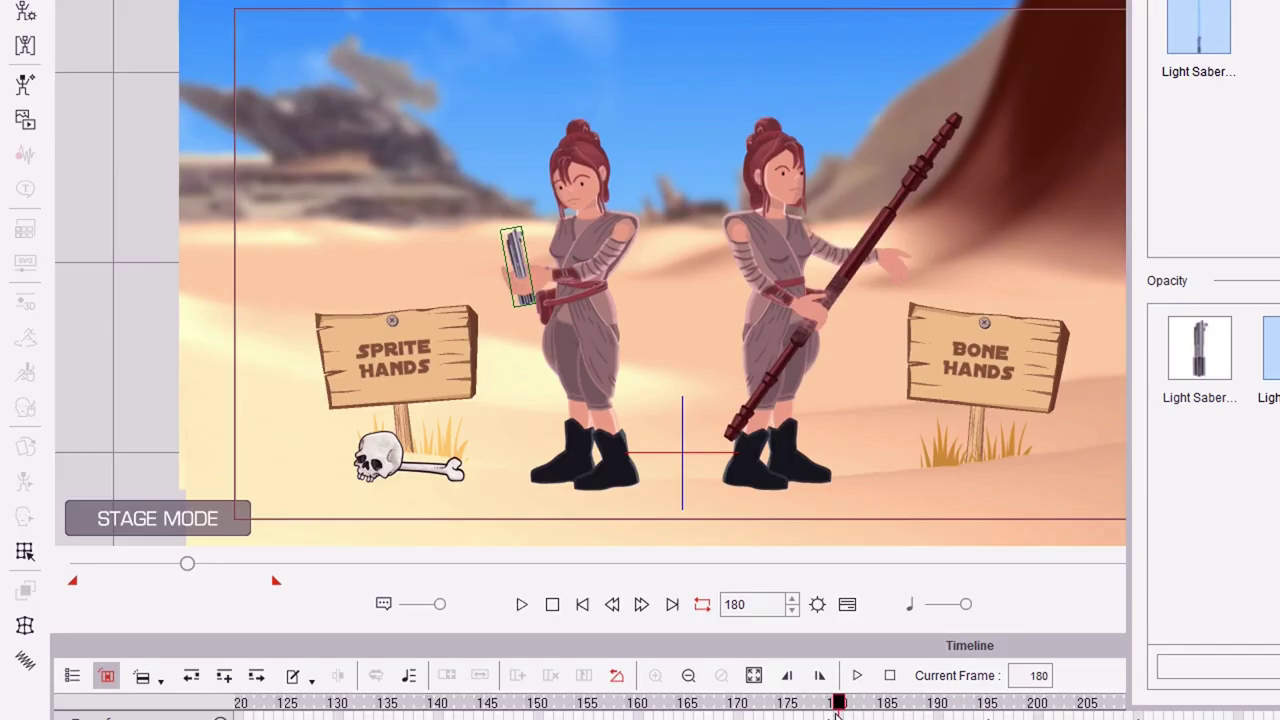
- Scrub to frame 179 and select the separate left-hand prop that overlaps the light saber
left_click_drag(837, 712, 805, 712)
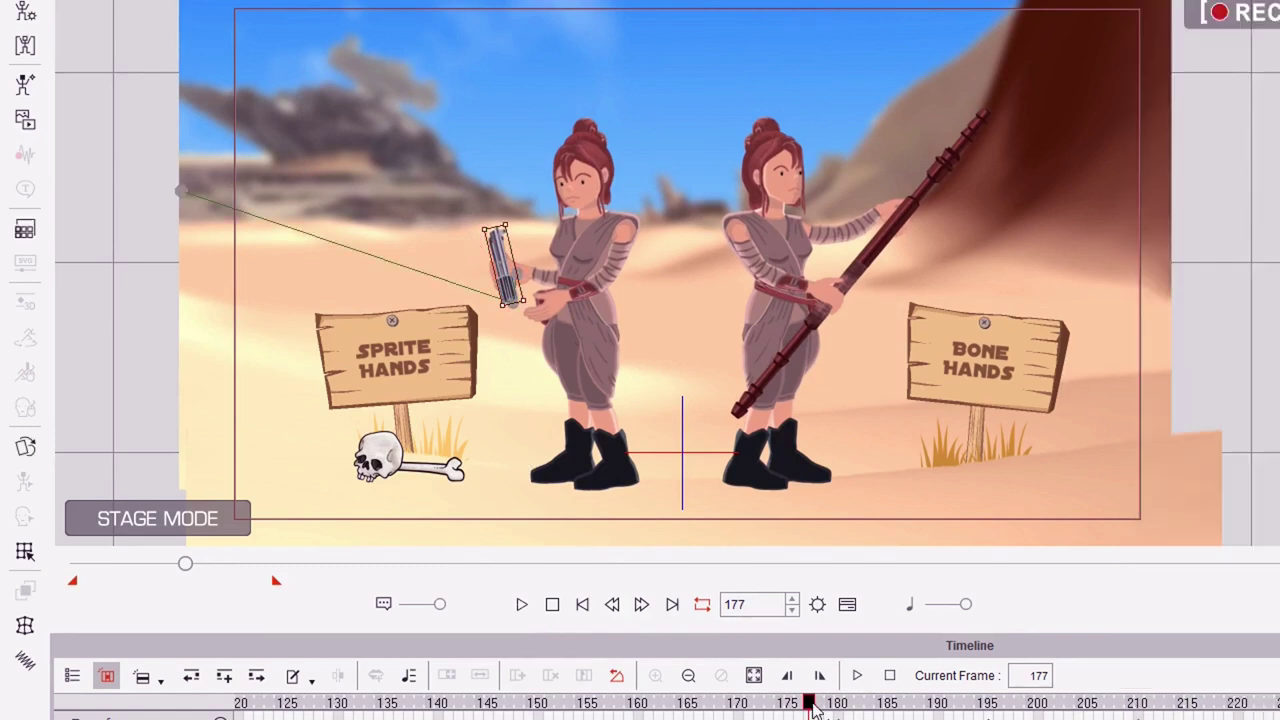
mouse_move(809, 706)
left_mouse_down()
mouse_move(828, 706)
mouse_move(788, 706)
mouse_move(818, 706)
left_mouse_up()
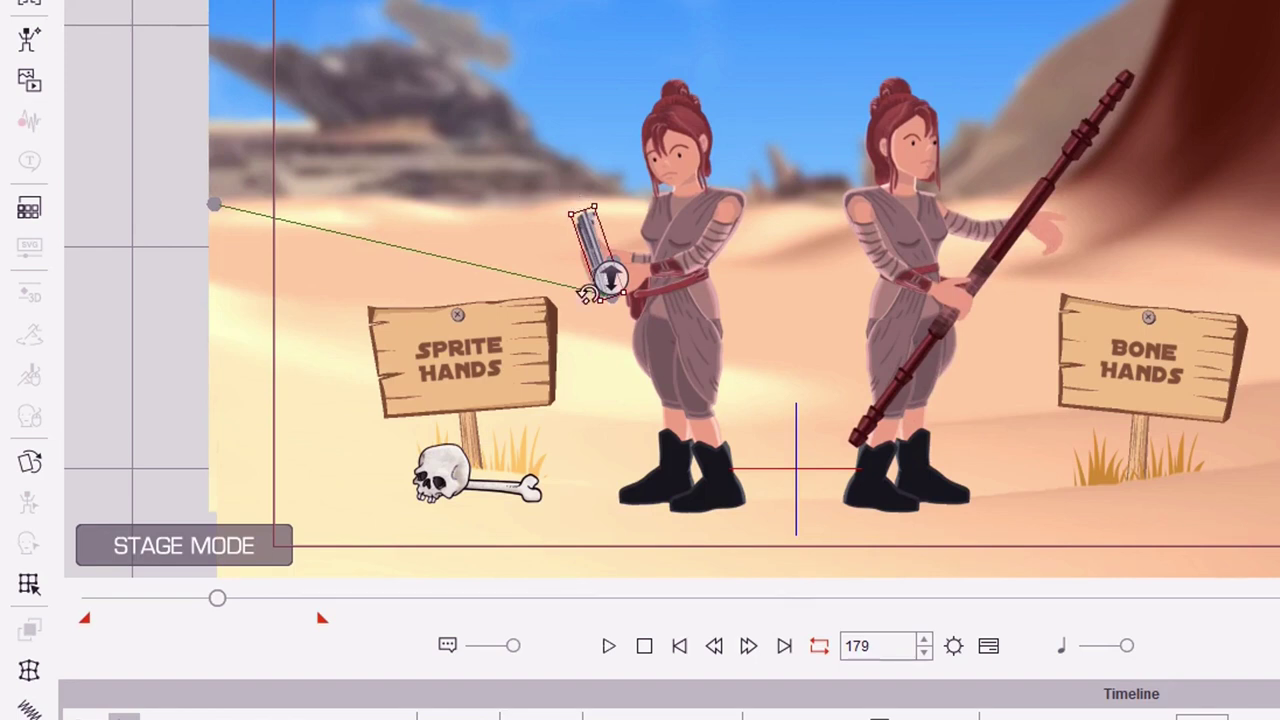
left_click(186, 347)
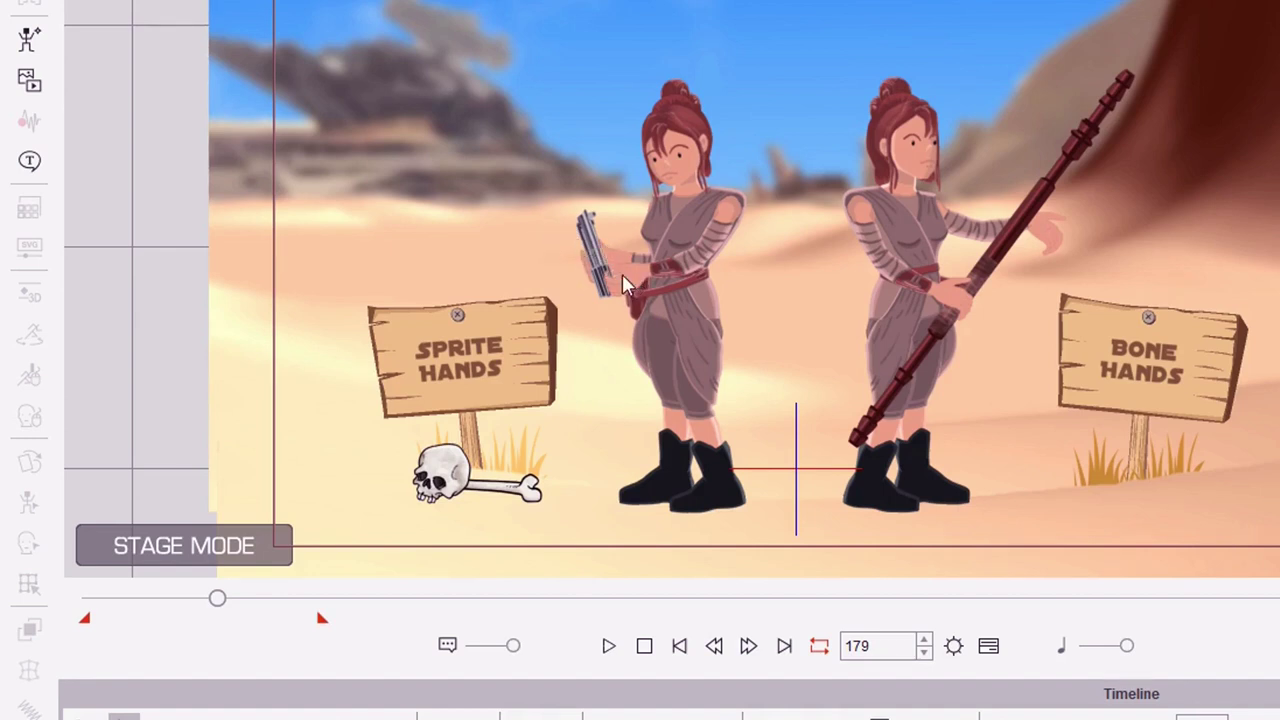
left_click(677, 232)
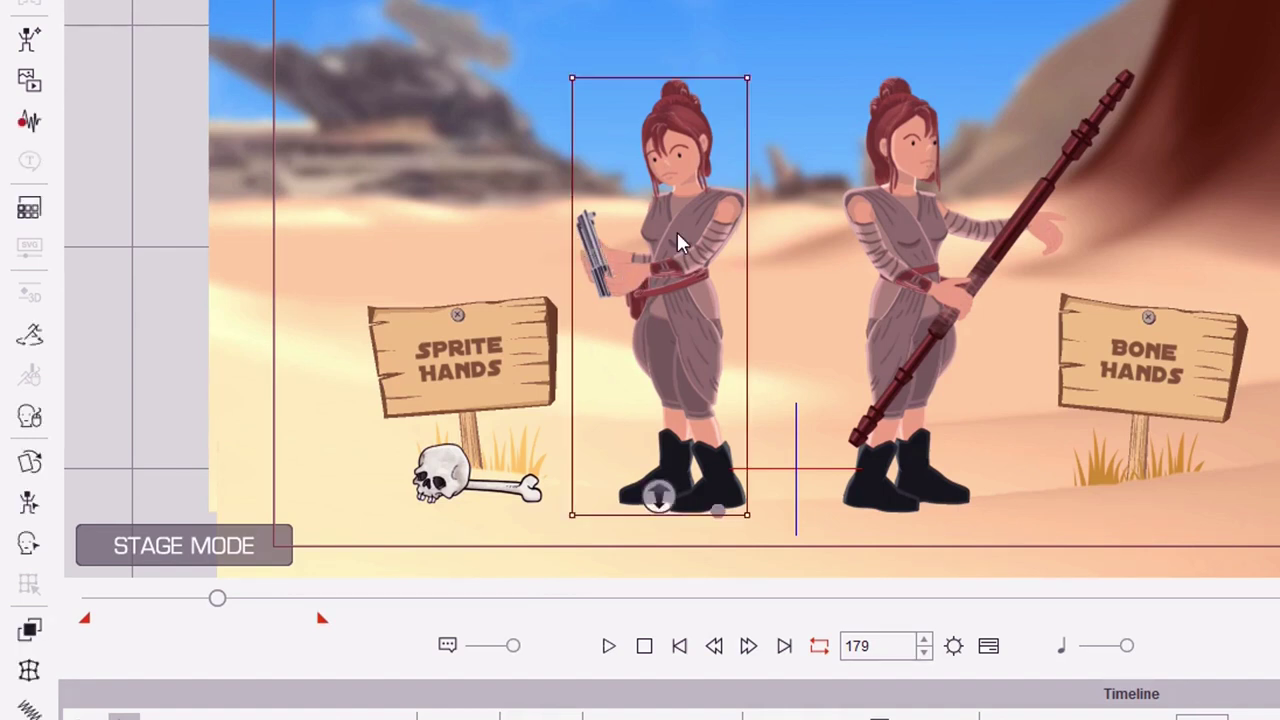
left_click(624, 280)
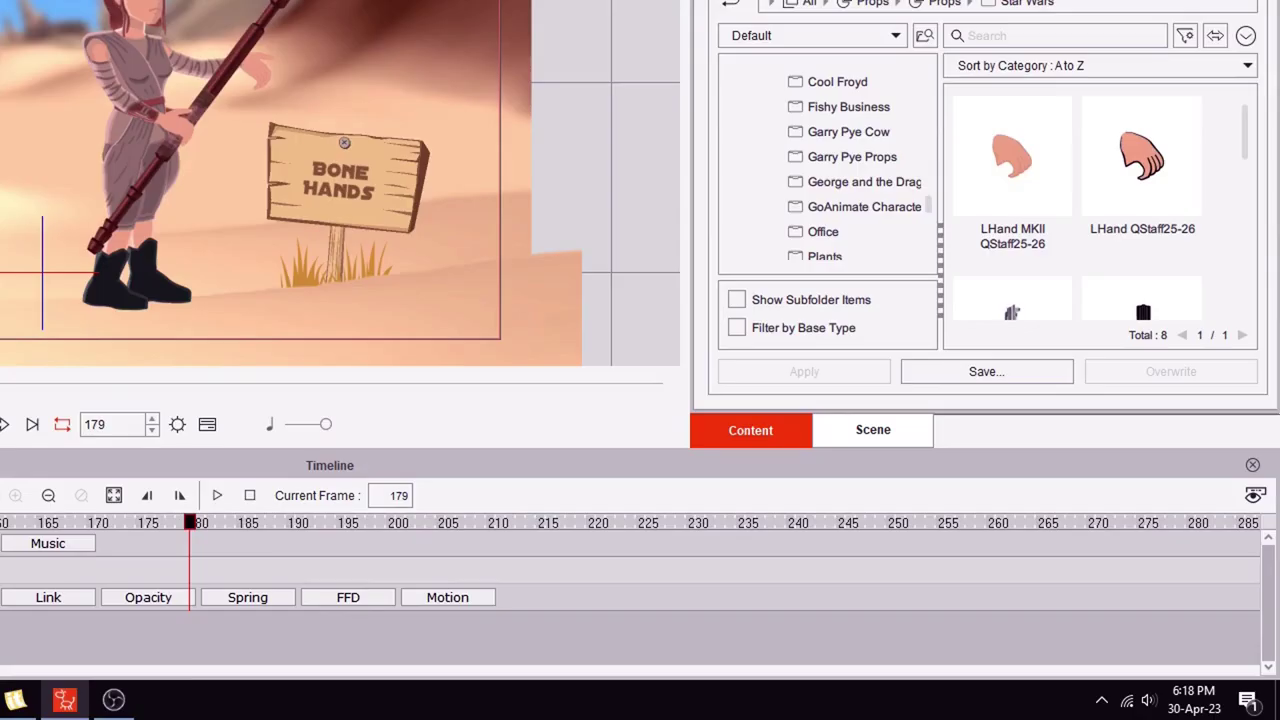
- Locate the Desert_Scavenger_MKII_LHandQStaff25 prop in the scene list, select the sprite-hands character, and hide that hand prop
left_click(872, 430)
left_click(903, 239)
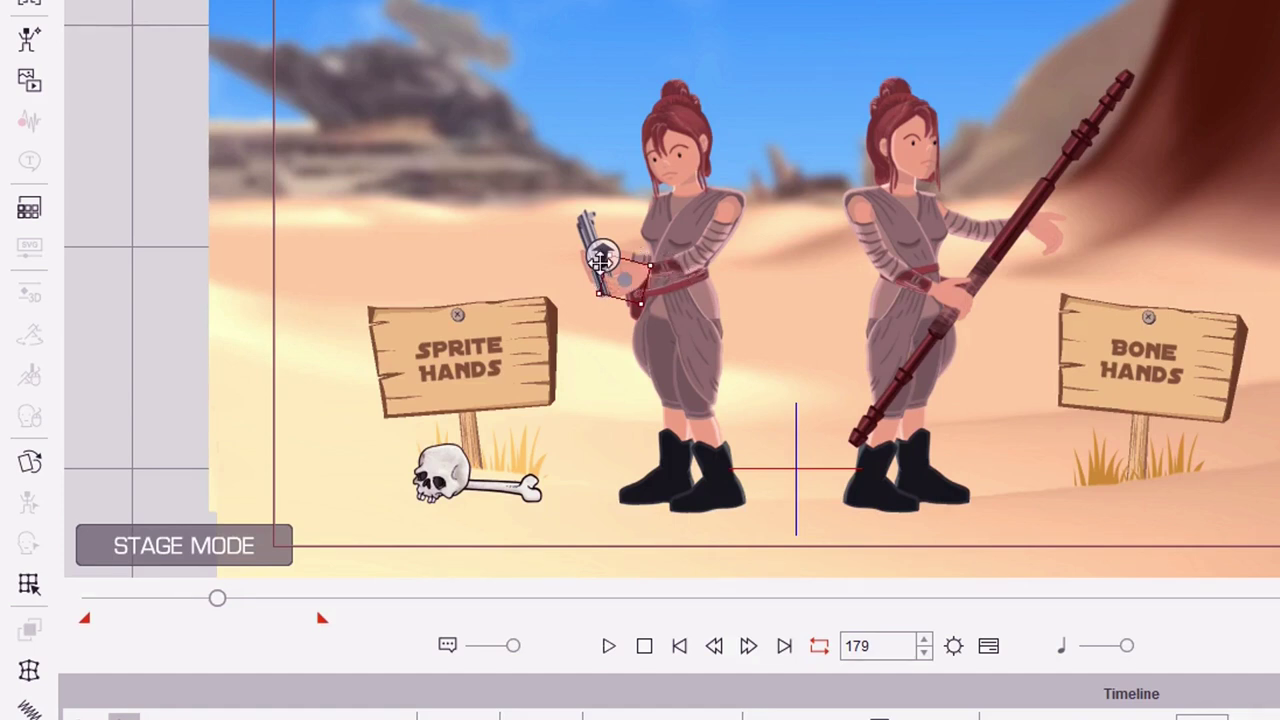
left_click(700, 244)
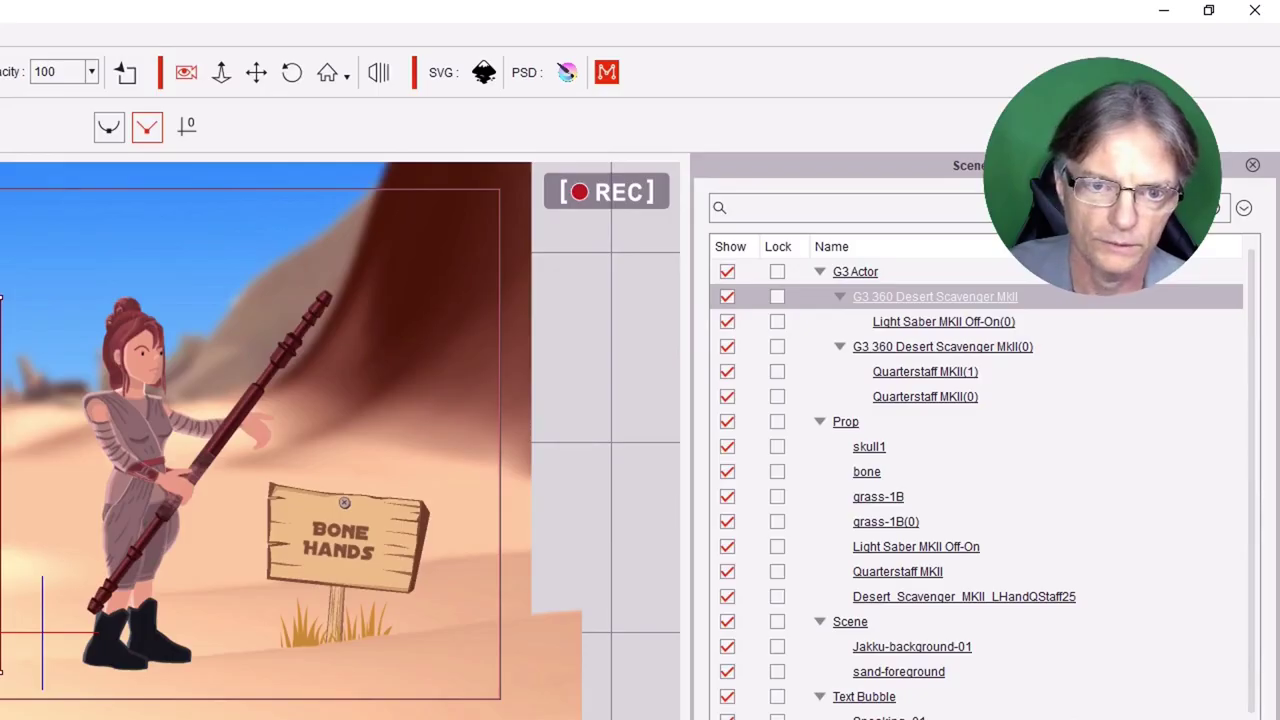
left_click(727, 596)
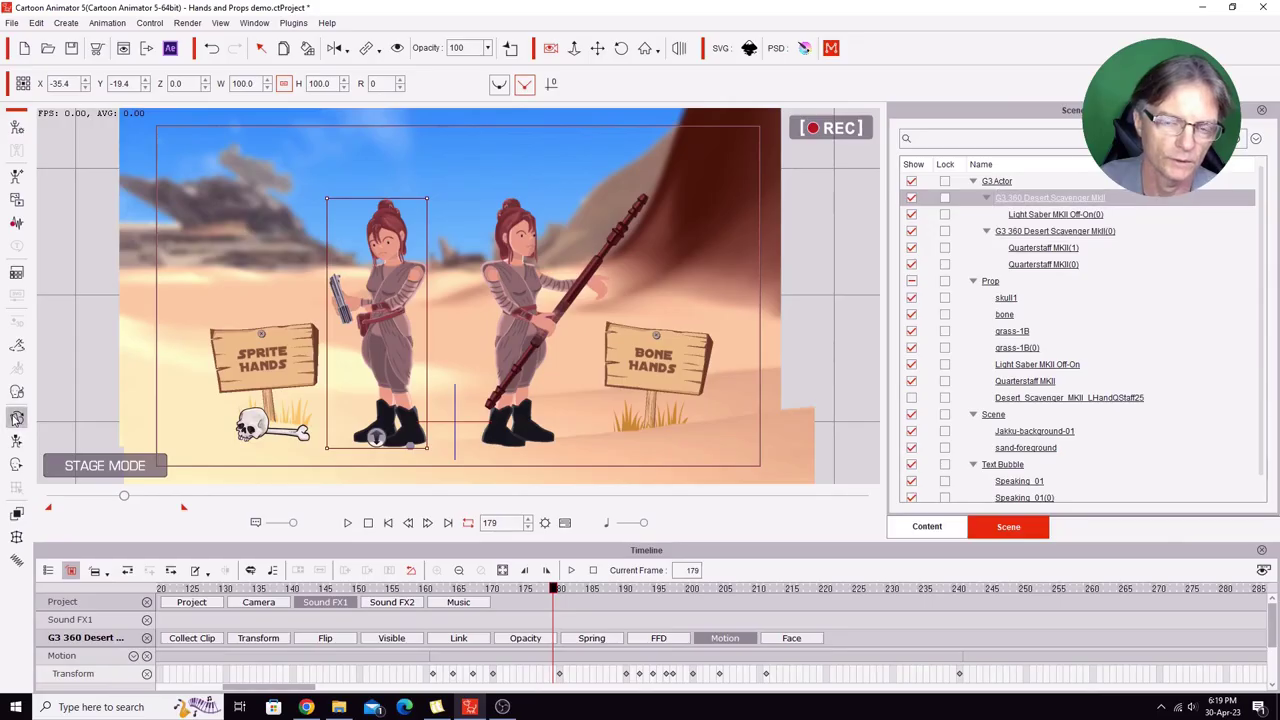
- Try raising the opacity of the character's own LHand sprite in the Sprite Editor at frame 179, and close the editor
double_click(390, 300)
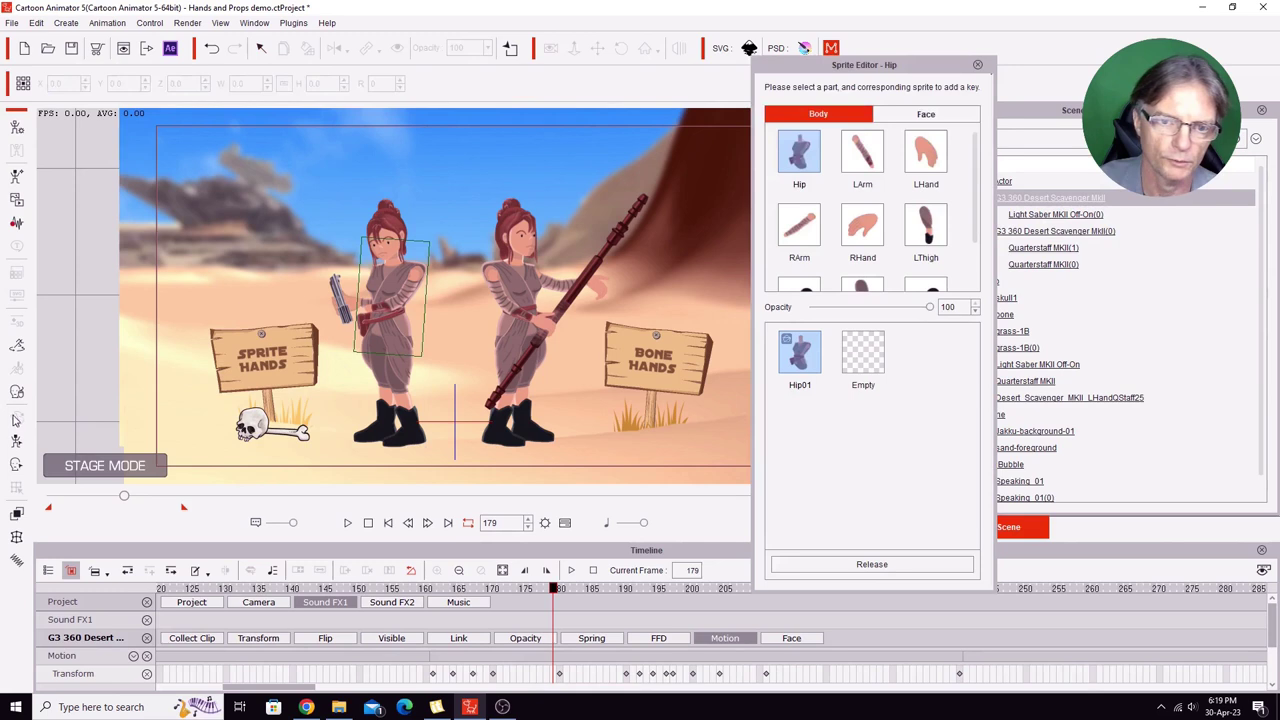
left_click(925, 152)
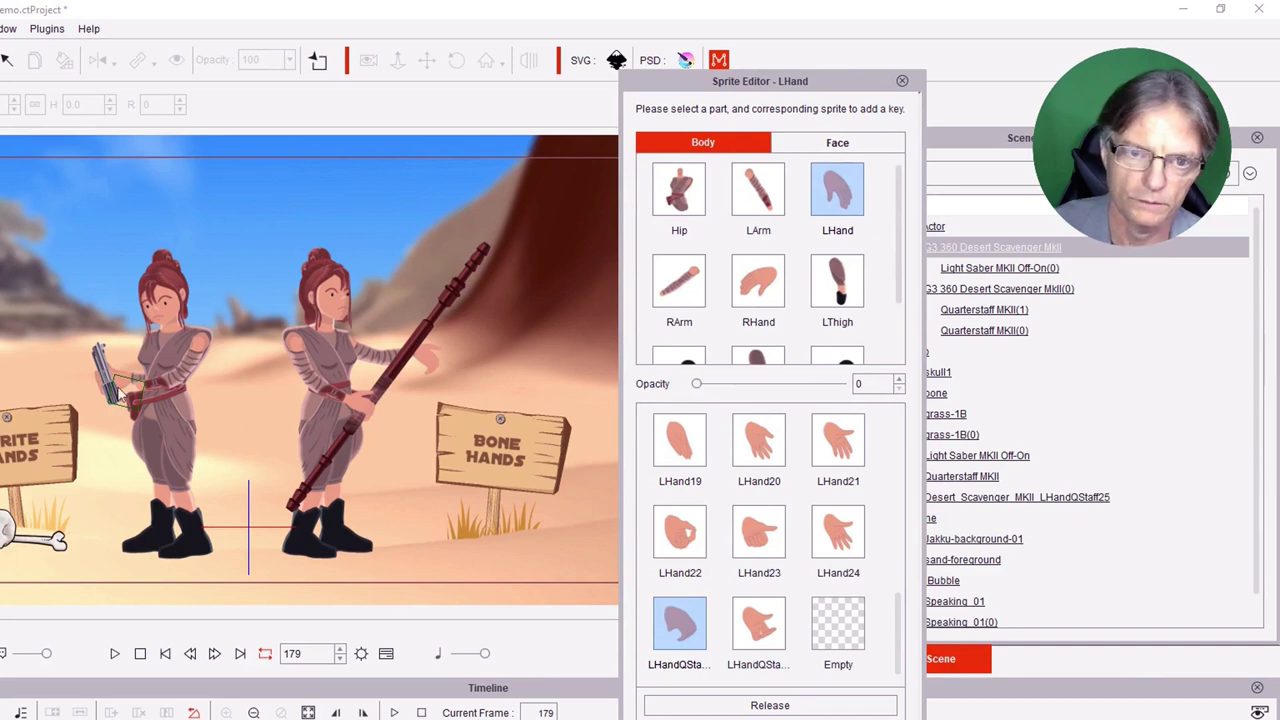
left_click_drag(697, 388, 845, 388)
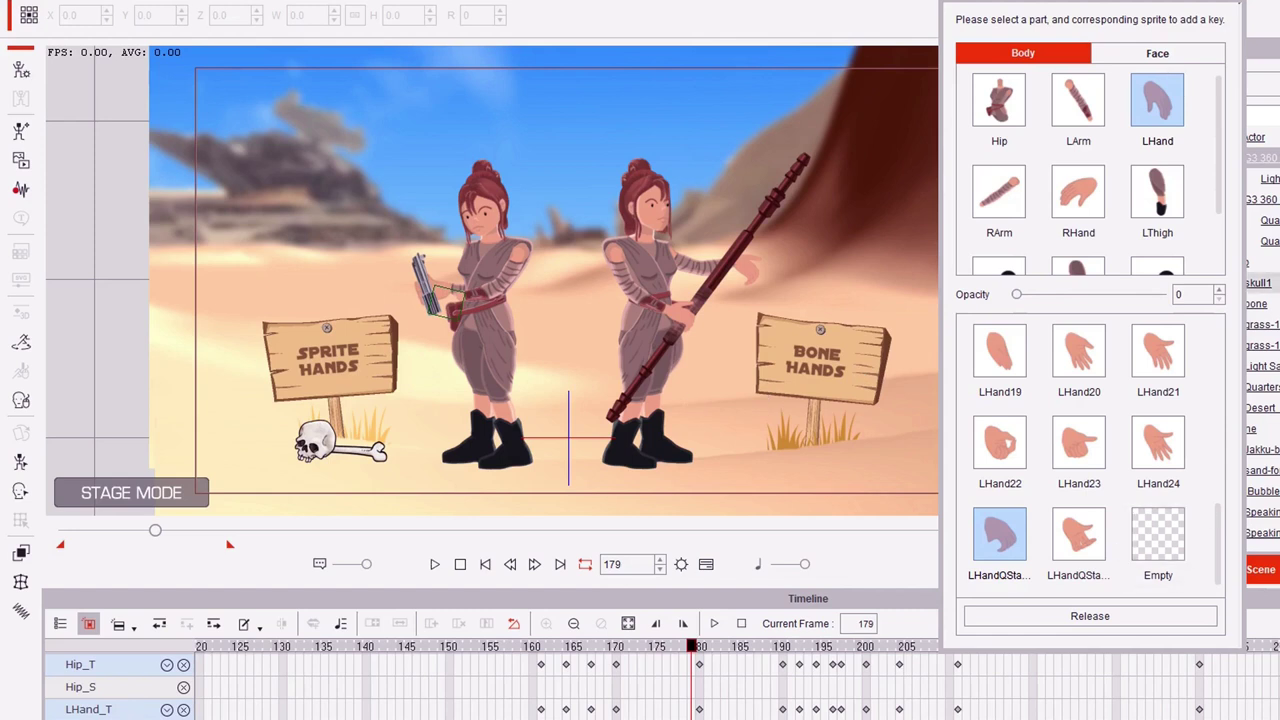
left_click(1221, 3)
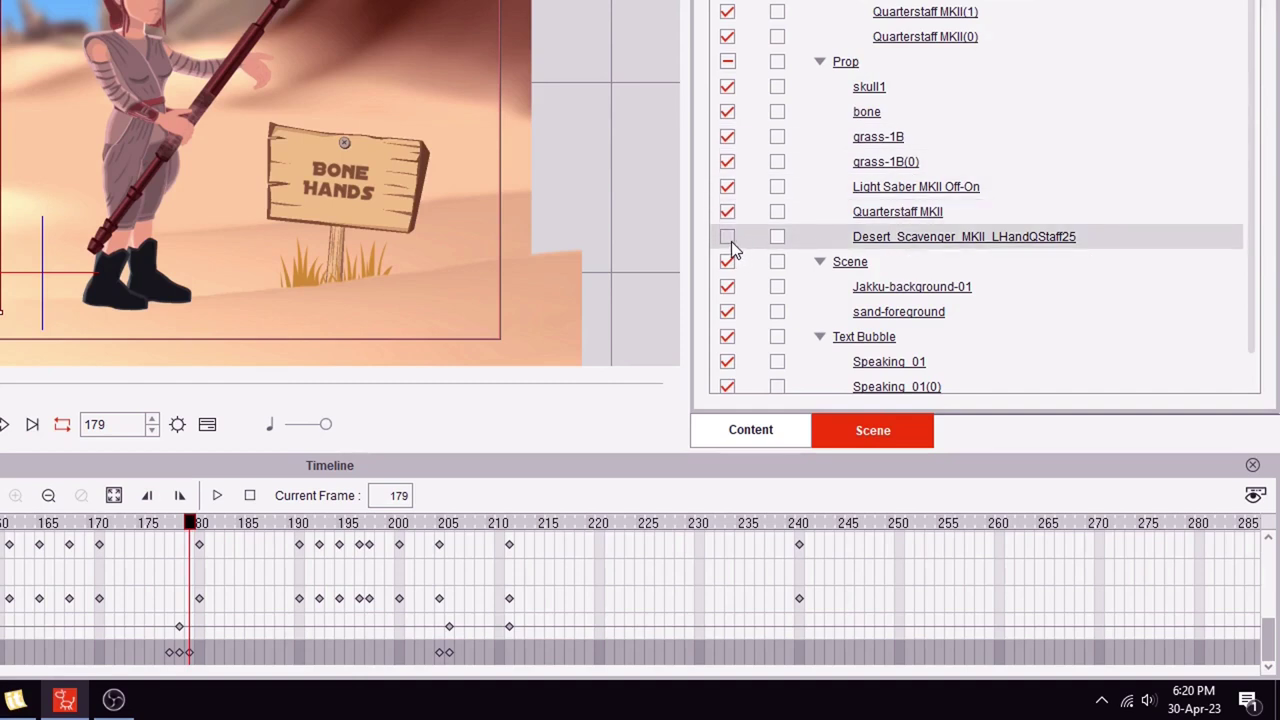
- Show the Desert_Scavenger_MKII_LHandQStaff25 prop again and step forward from frame 179 to examine the light saber hand-over
left_click(727, 237)
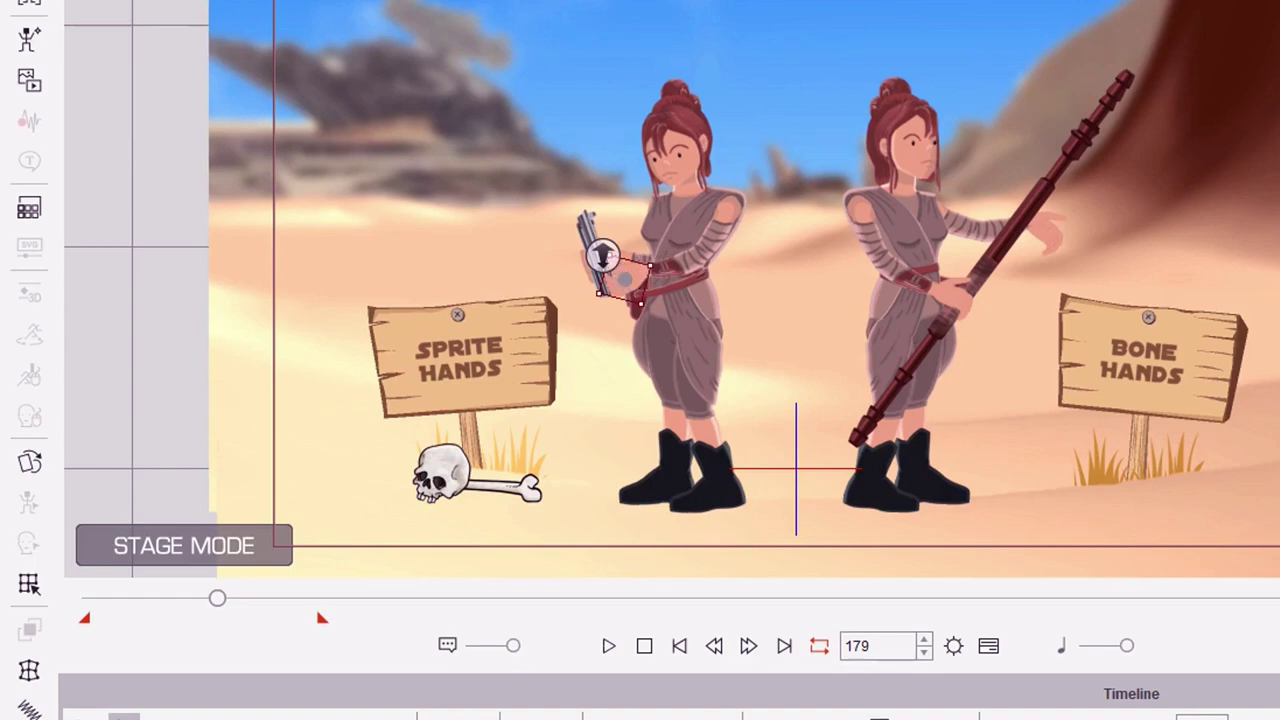
key("period")
key("period")
key("period")
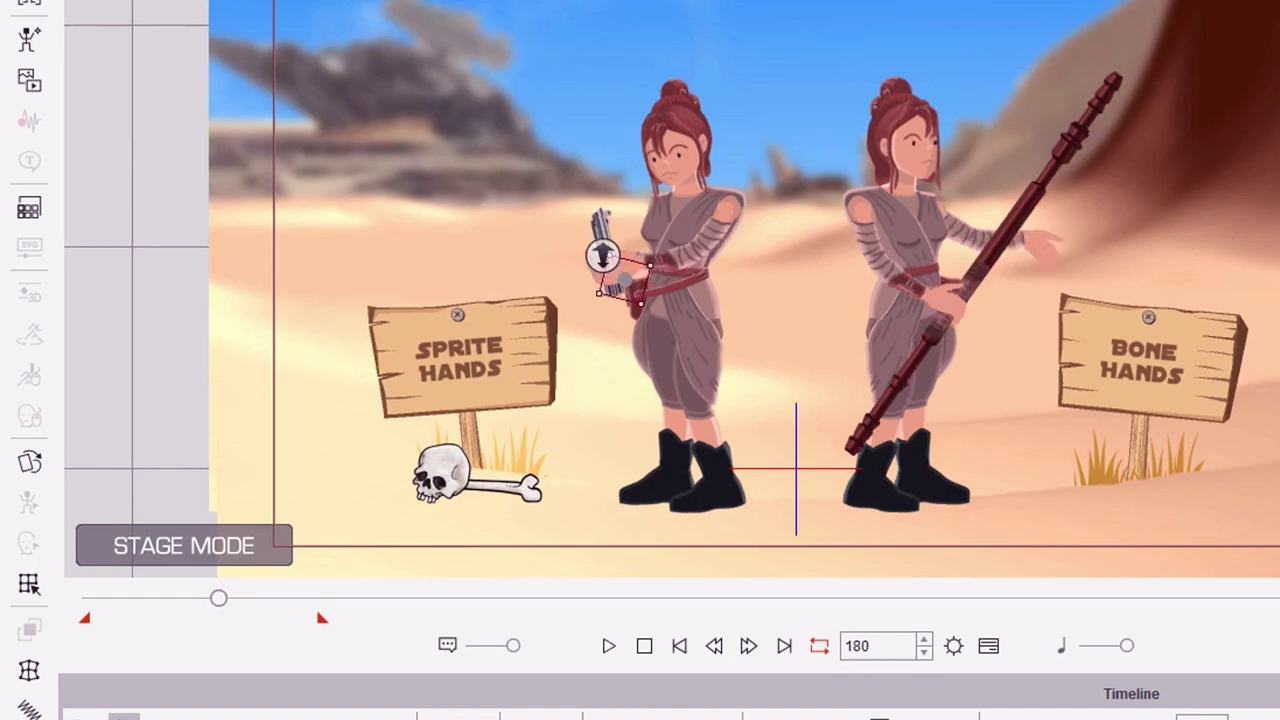
key("Right")
key("Right")
key("Right")
key("Right")
key("Right")
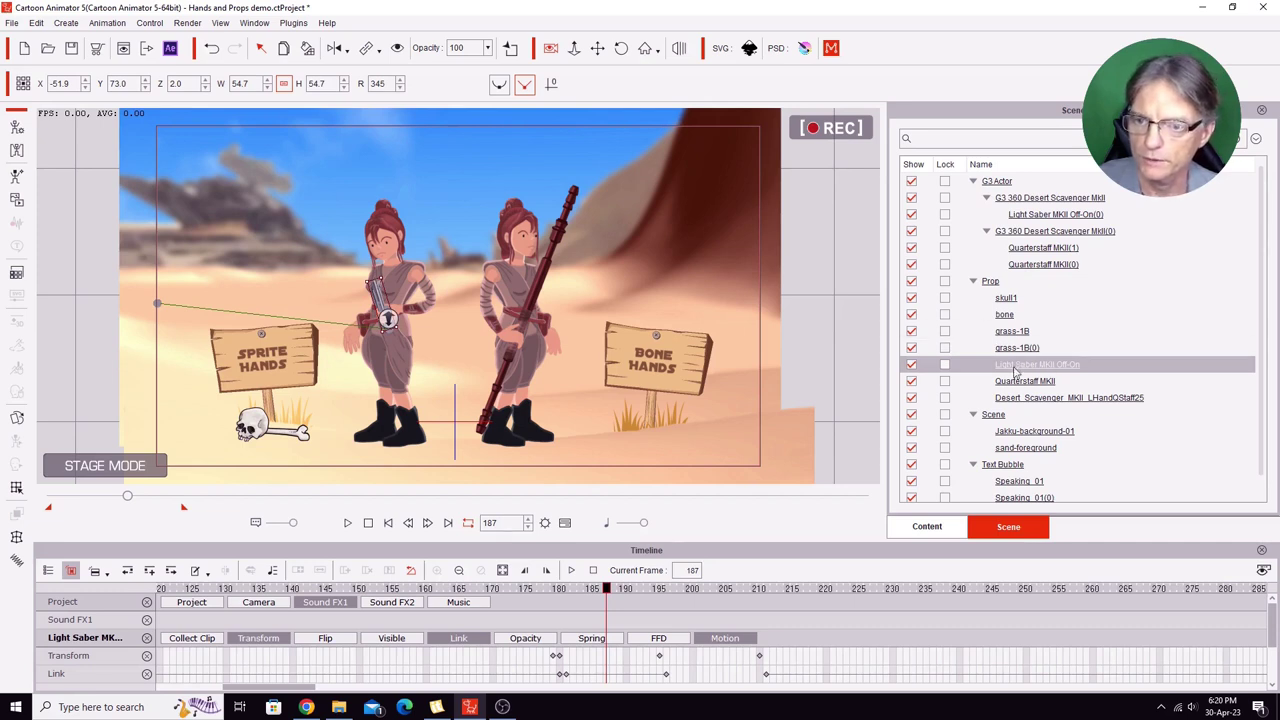
- Scrub to frame 195 and step forward to about frame 203 to examine the light saber spinning in the sprite-hands character's left hand
left_click_drag(610, 592, 656, 590)
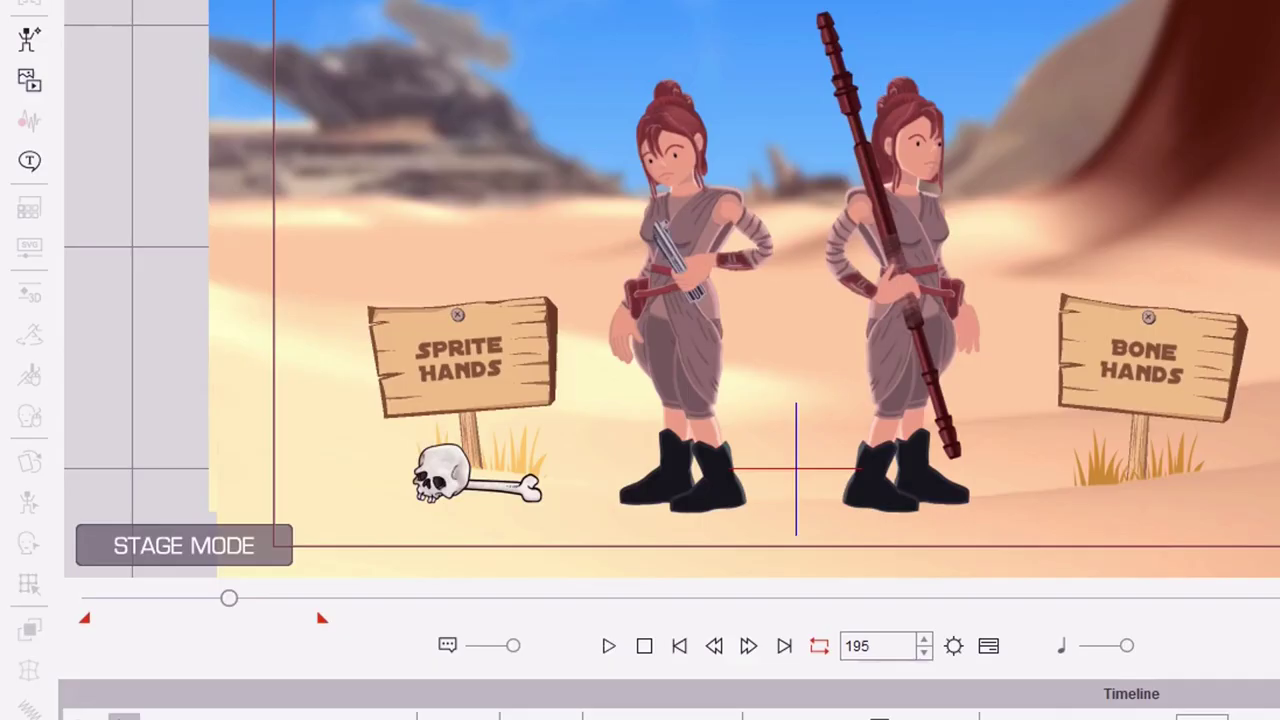
key("Right")
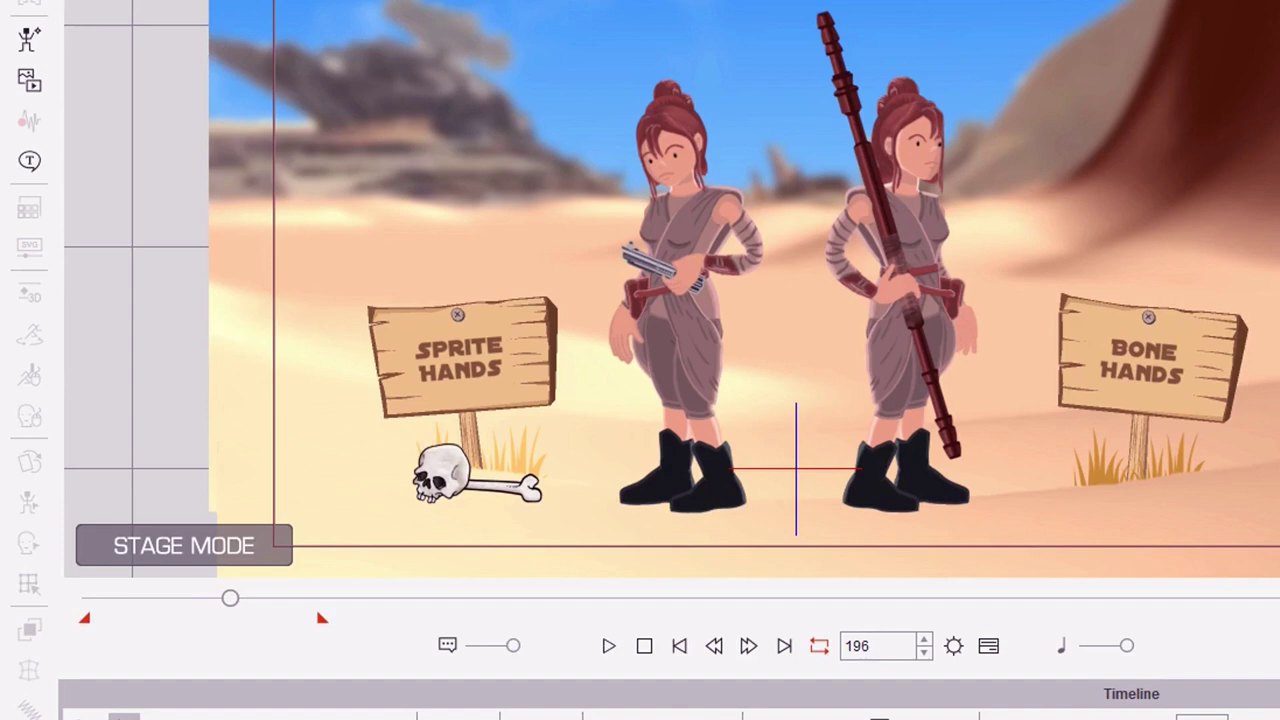
key("Right")
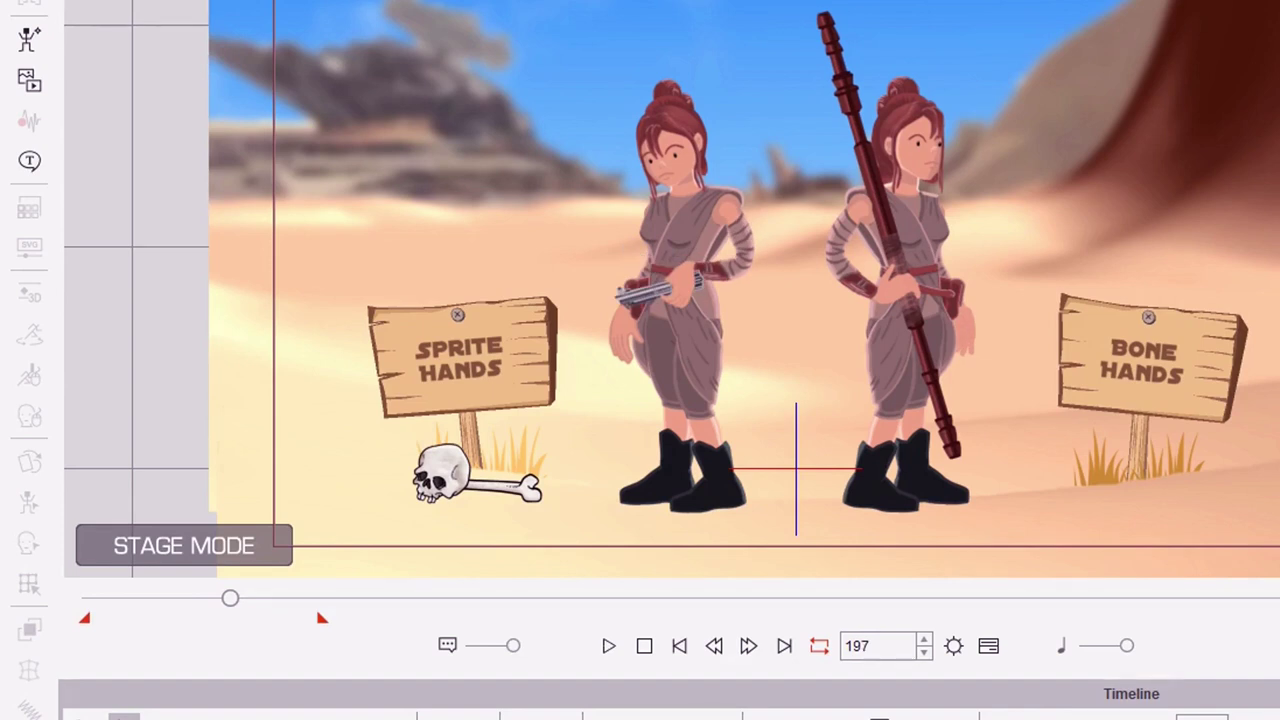
key("Right")
key("Right")
key("Right")
key("Right")
key("Right")
key("Right")
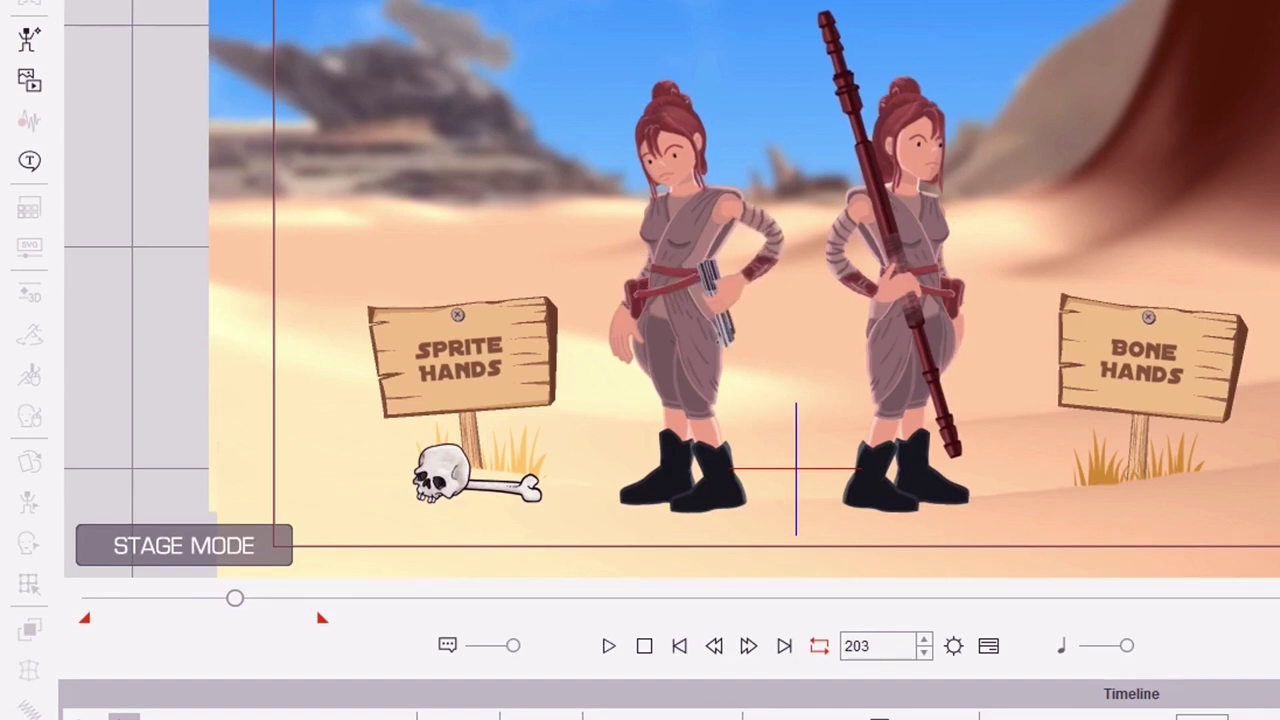
key("Left")
key("Right")
- Select the light saber and compare frames 202 to 205 to examine the swap between the free prop and the attached copy
left_click(707, 267)
key("Right")
key("Right")
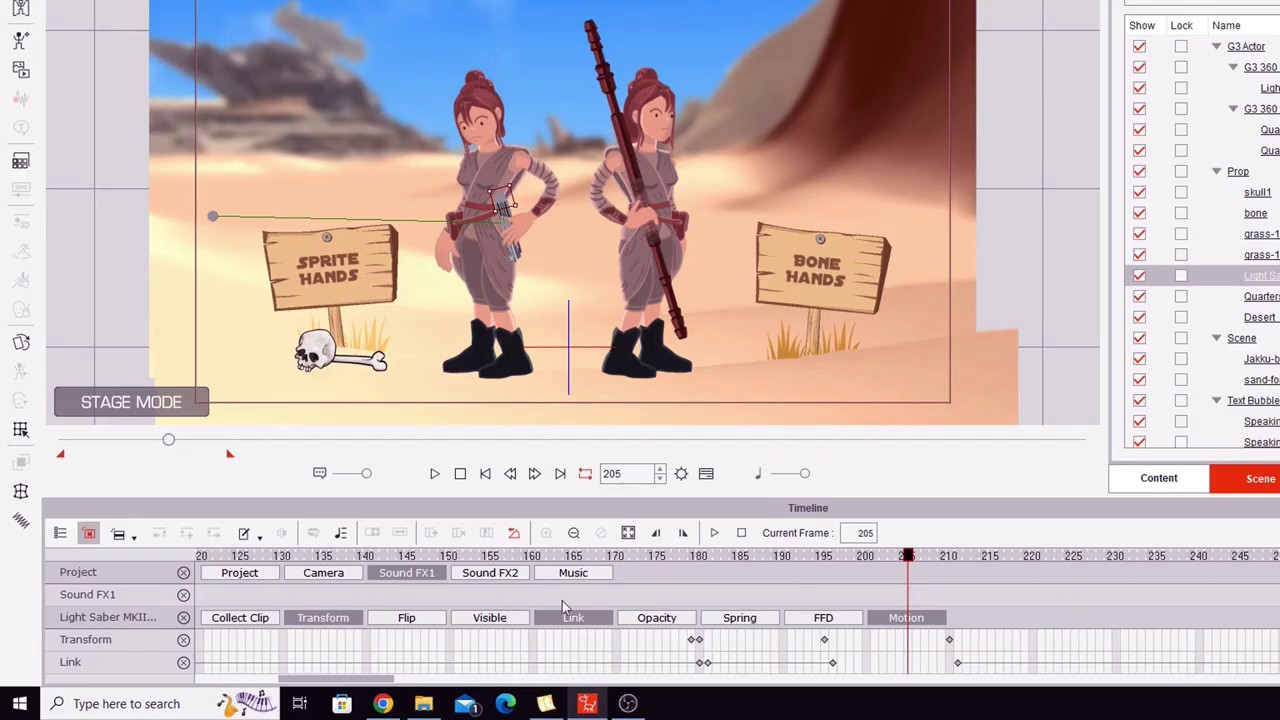
left_click(490, 618)
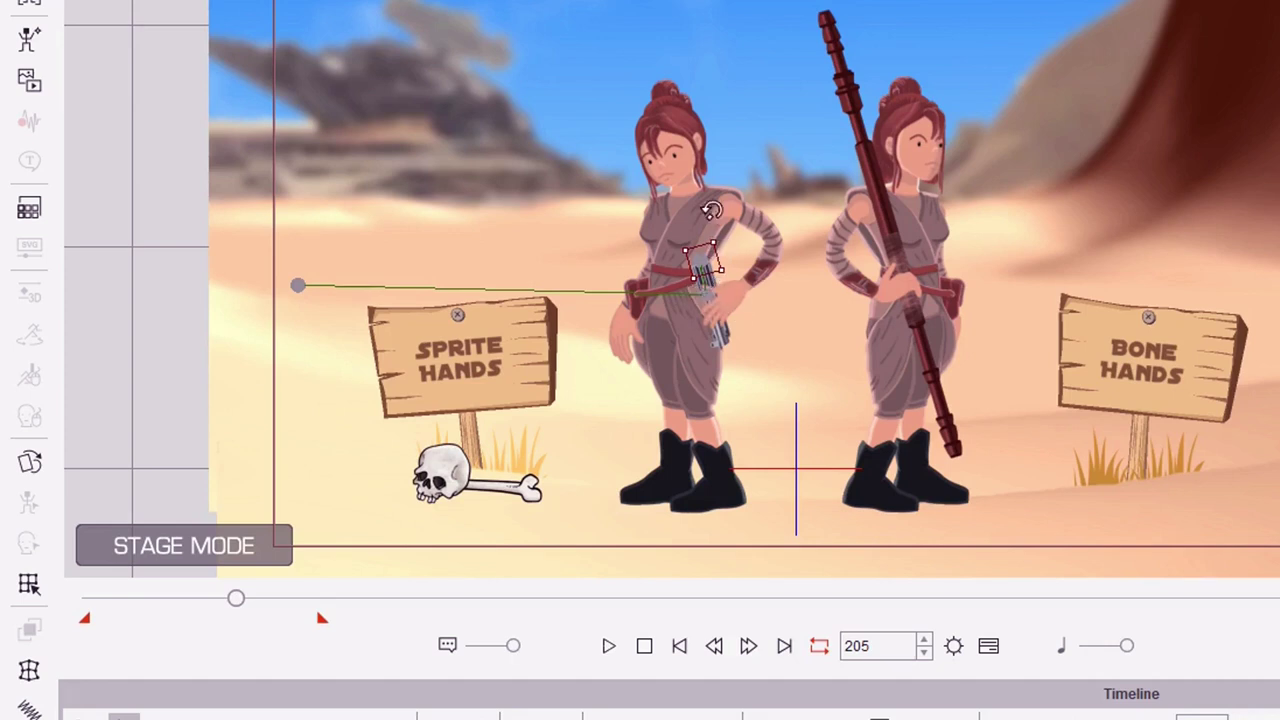
key("Left")
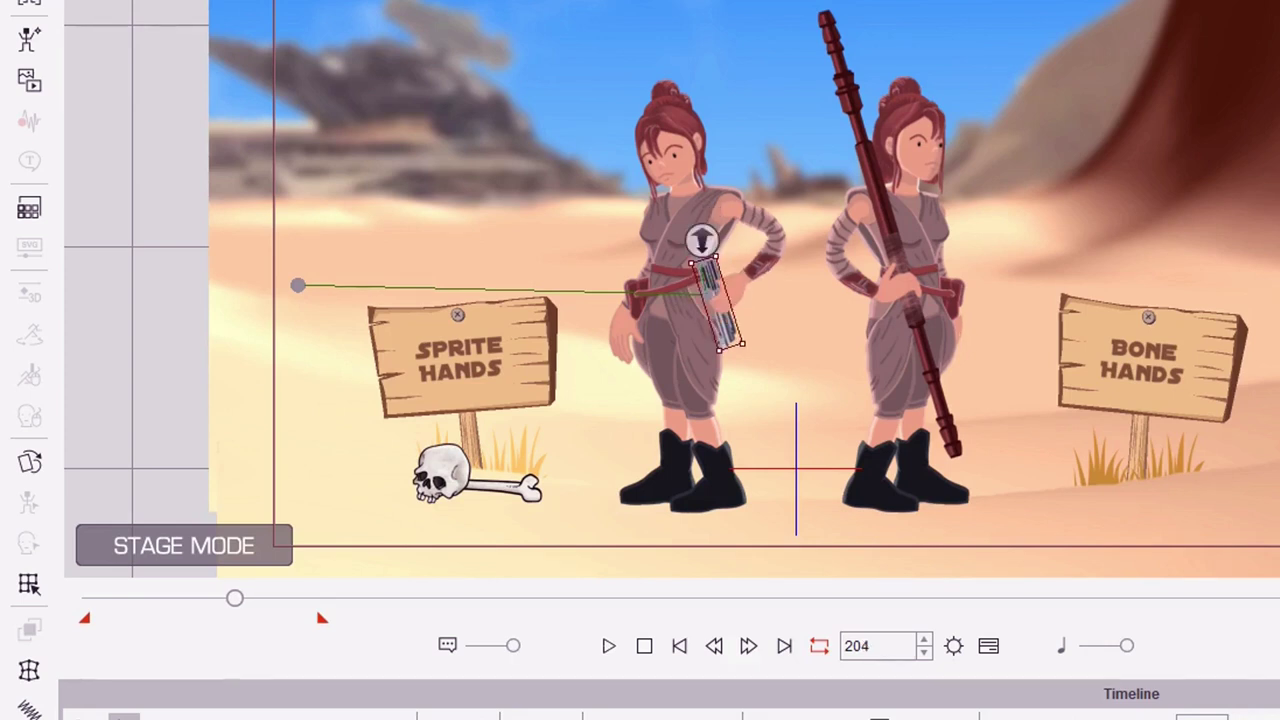
key("Left")
key("Left")
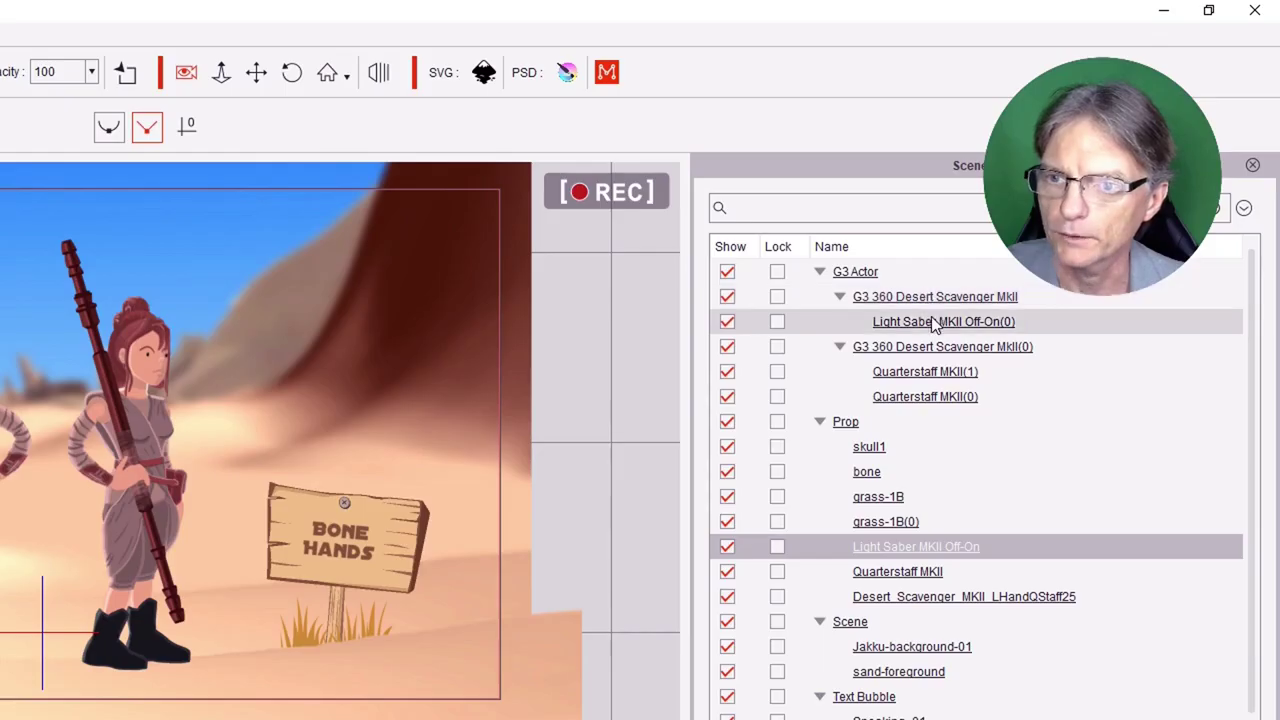
left_click(933, 322)
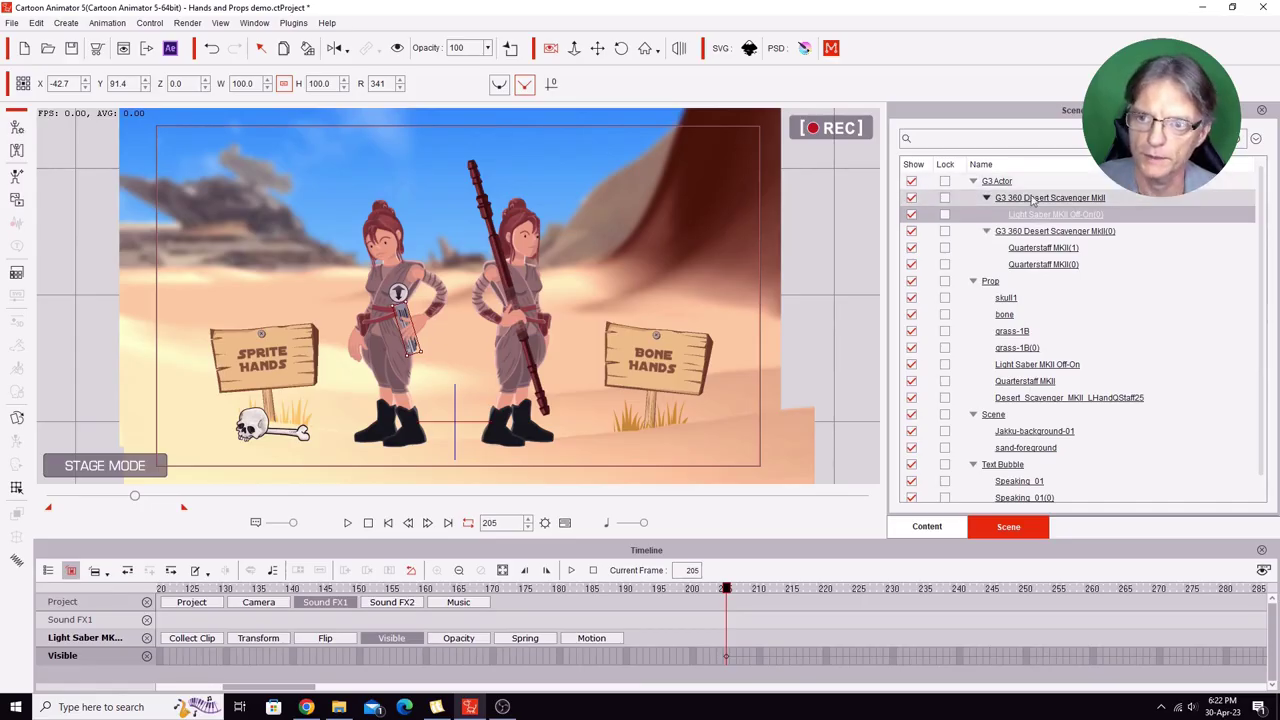
- Open the sprite-hands character in the Composer to inspect its attached Light Saber MKII Off-On(0), and return to the stage
left_click(1000, 200)
left_click(1047, 213)
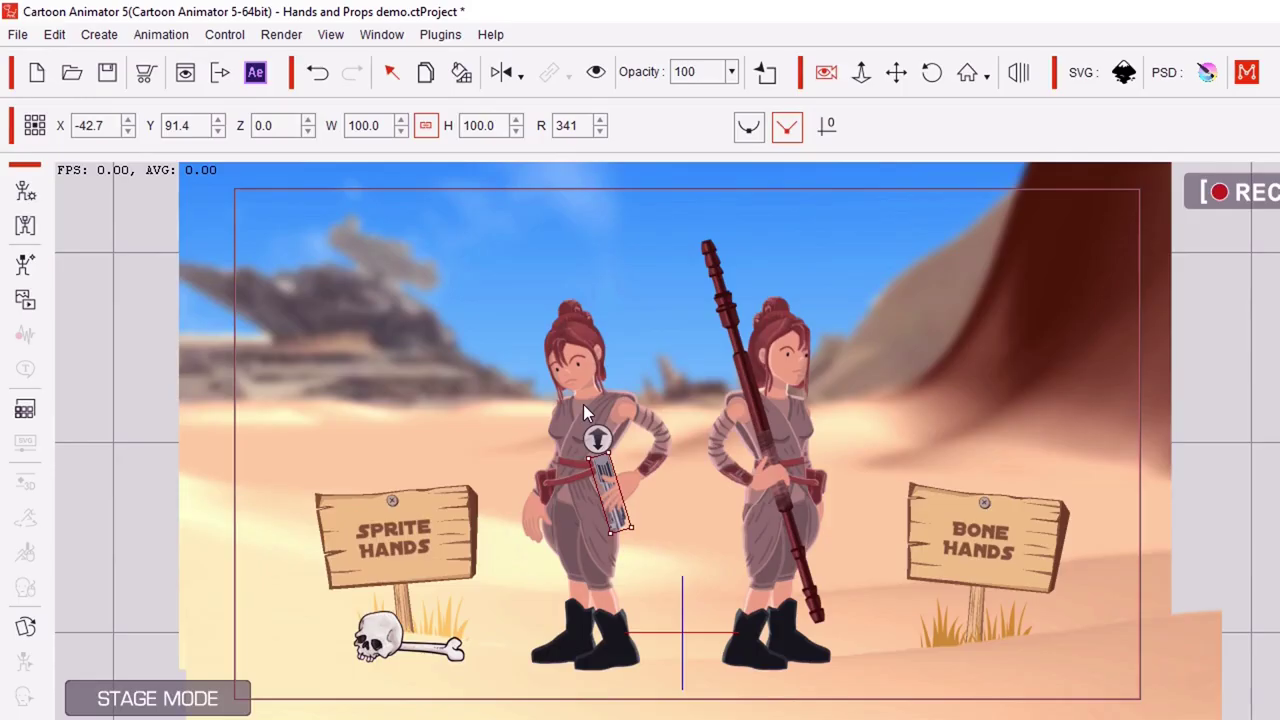
left_click(389, 276)
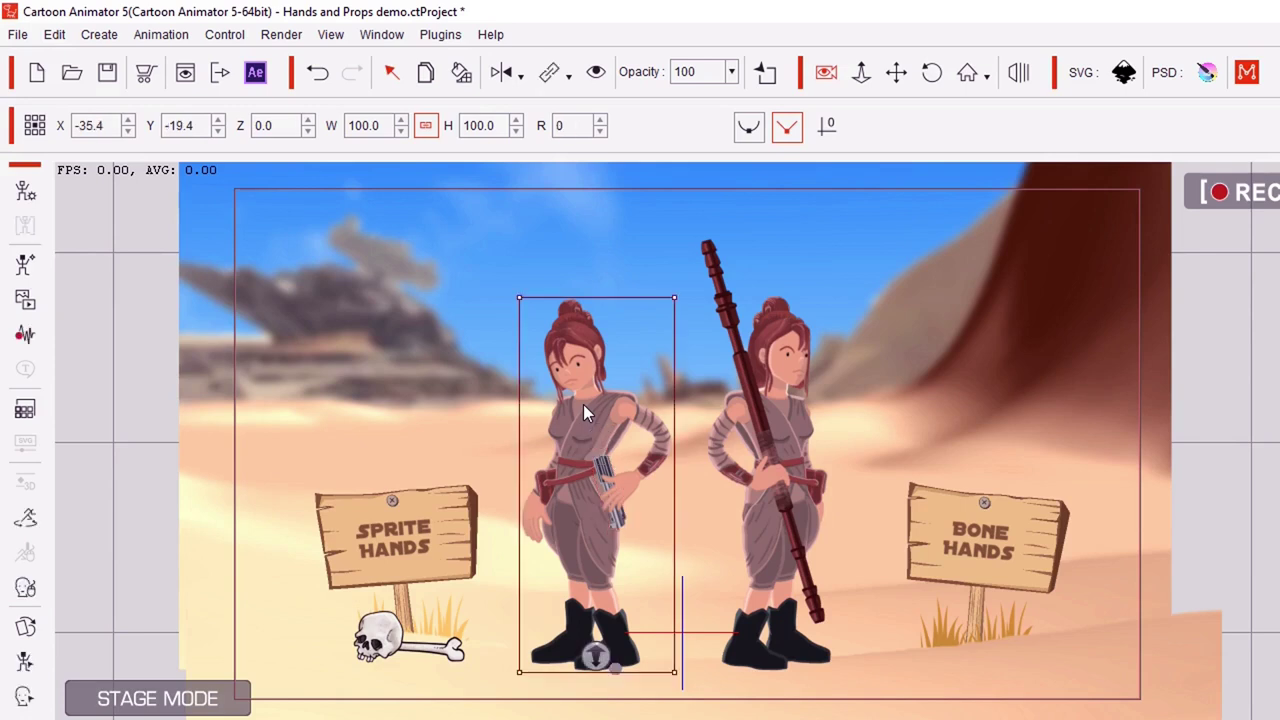
left_click(27, 200)
left_click(900, 593)
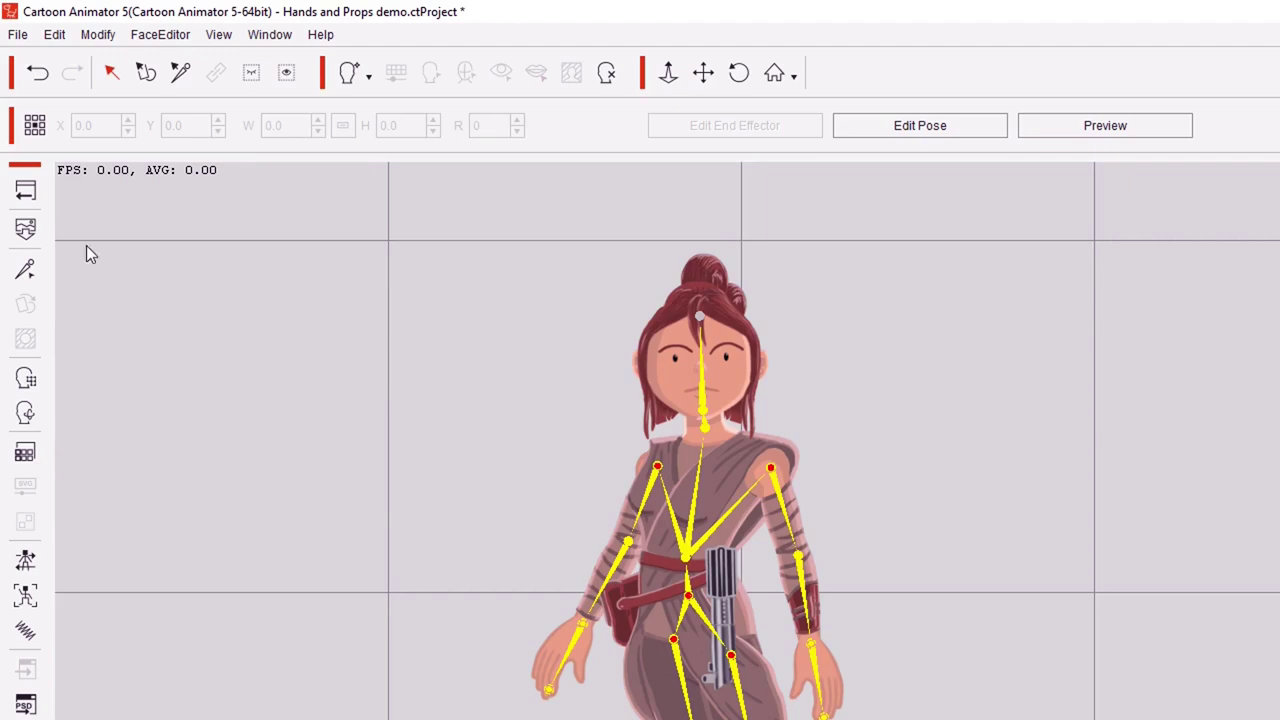
left_click(25, 190)
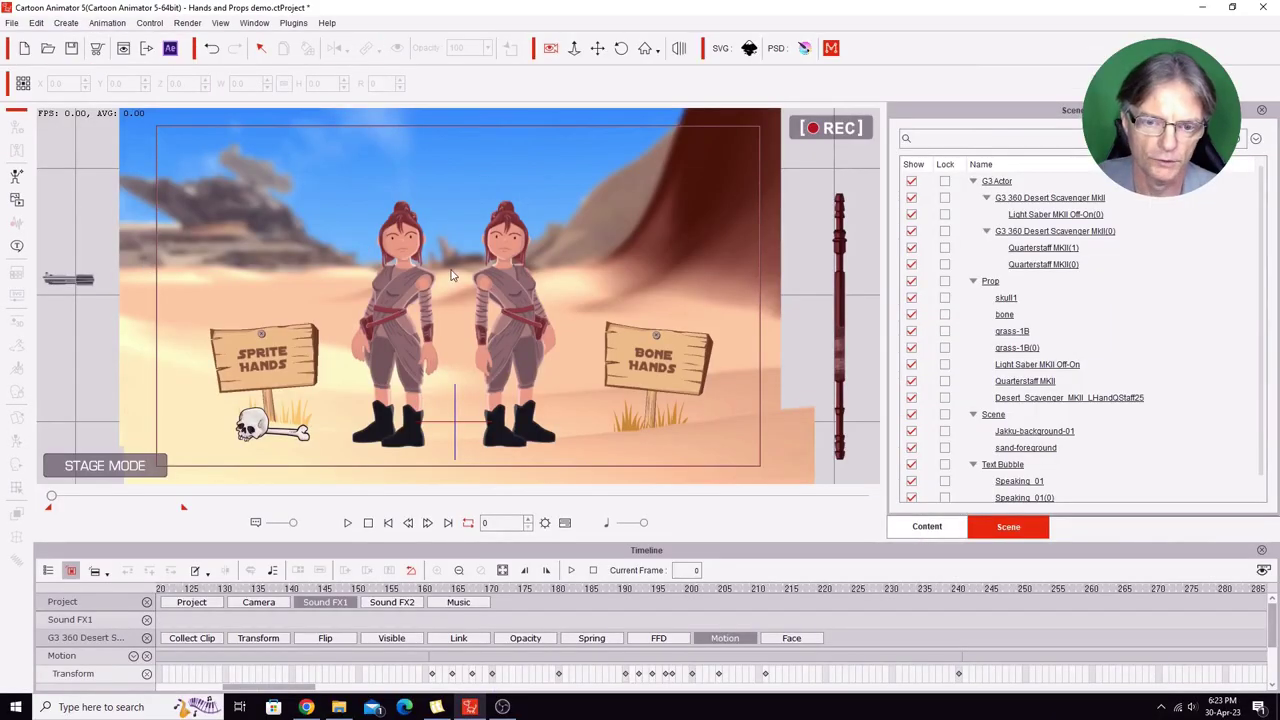
- Scrub to frame 204, select the separate left-hand prop over the light saber, and step to frame 205 to examine its visibility change
left_click_drag(577, 588, 617, 588)
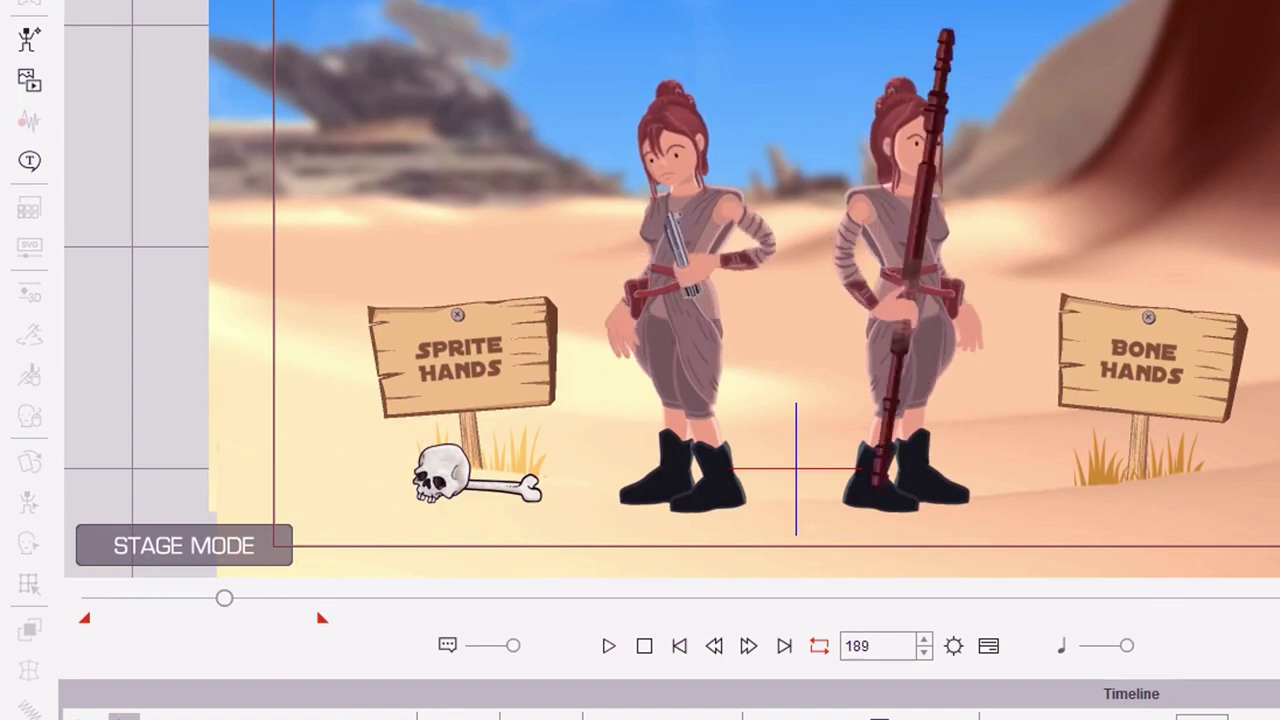
left_click_drag(224, 598, 235, 598)
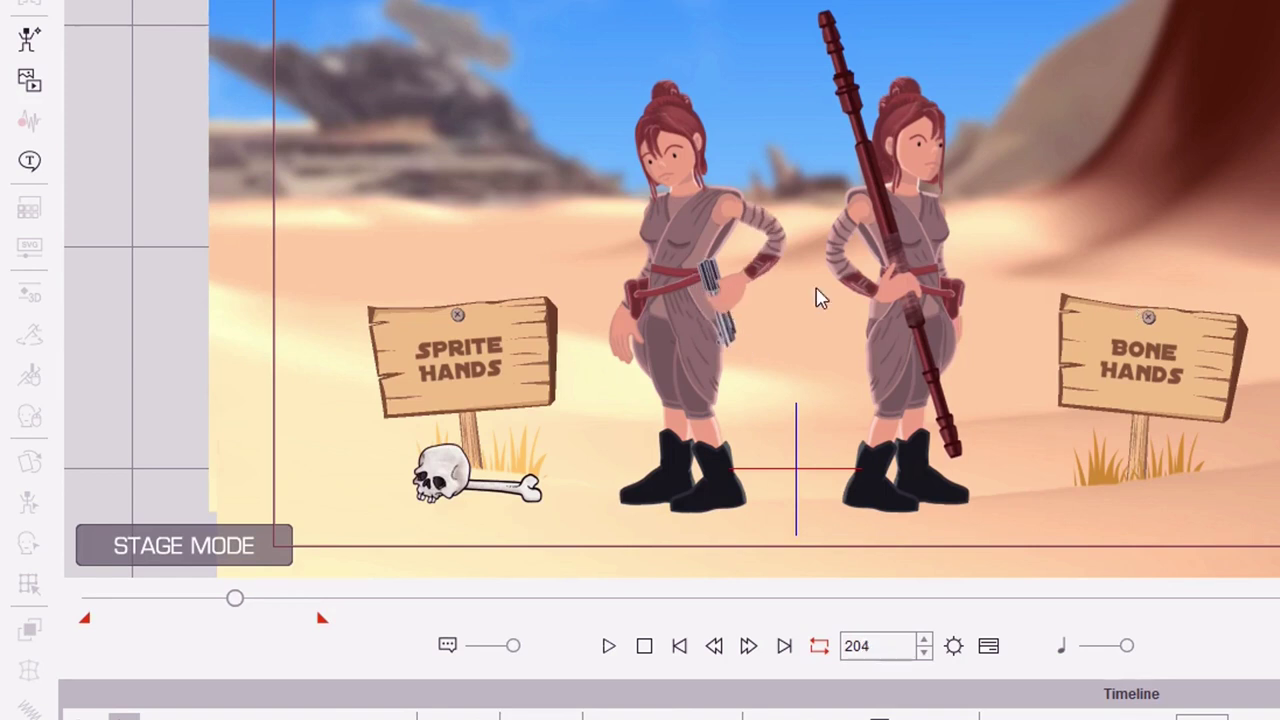
left_click(728, 303)
key("Right")
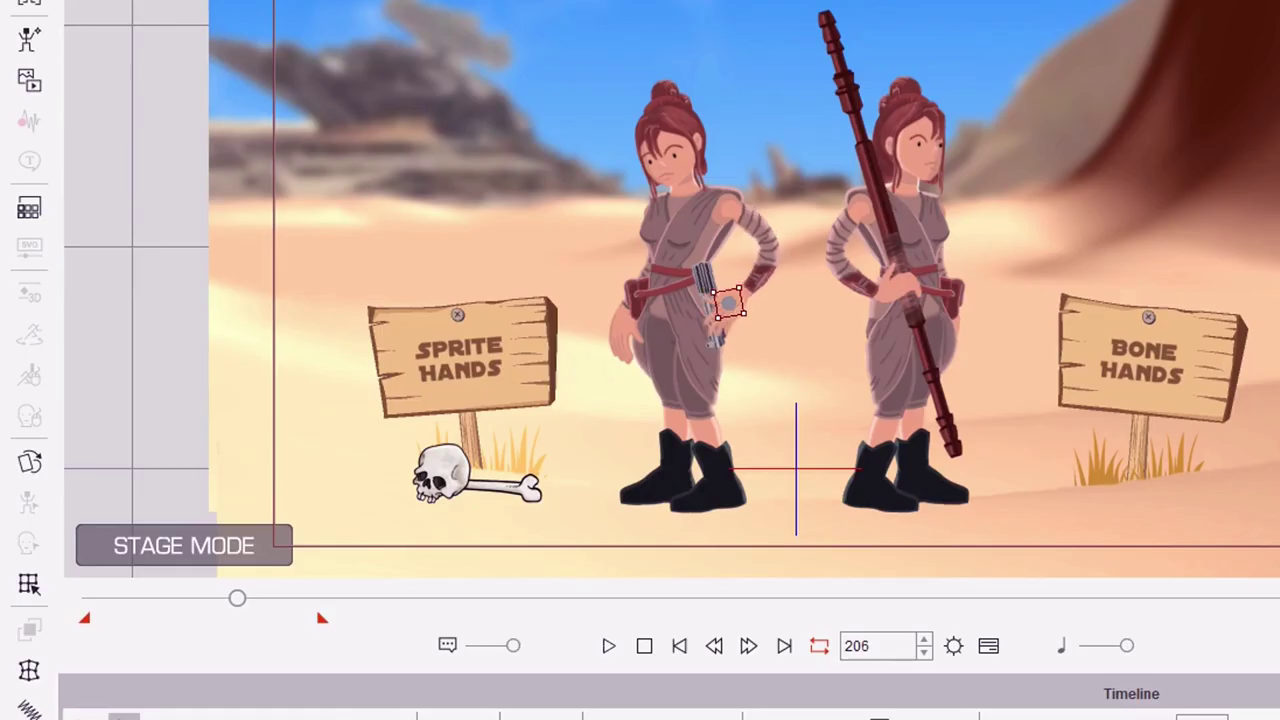
left_click(946, 553)
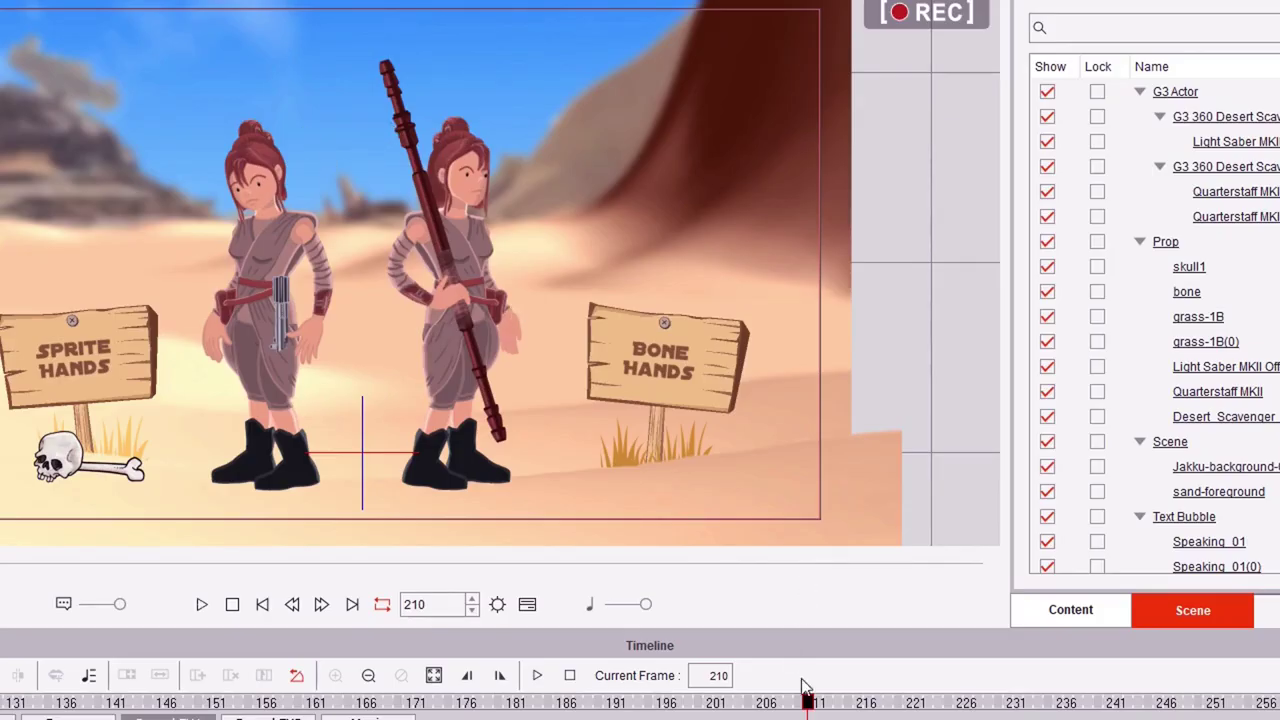
- Scrub back to frame 59, select the bone-hands character, and view the Hand Pose Editor from the 2D Motion Key Editor
left_click_drag(810, 705, 0, 705)
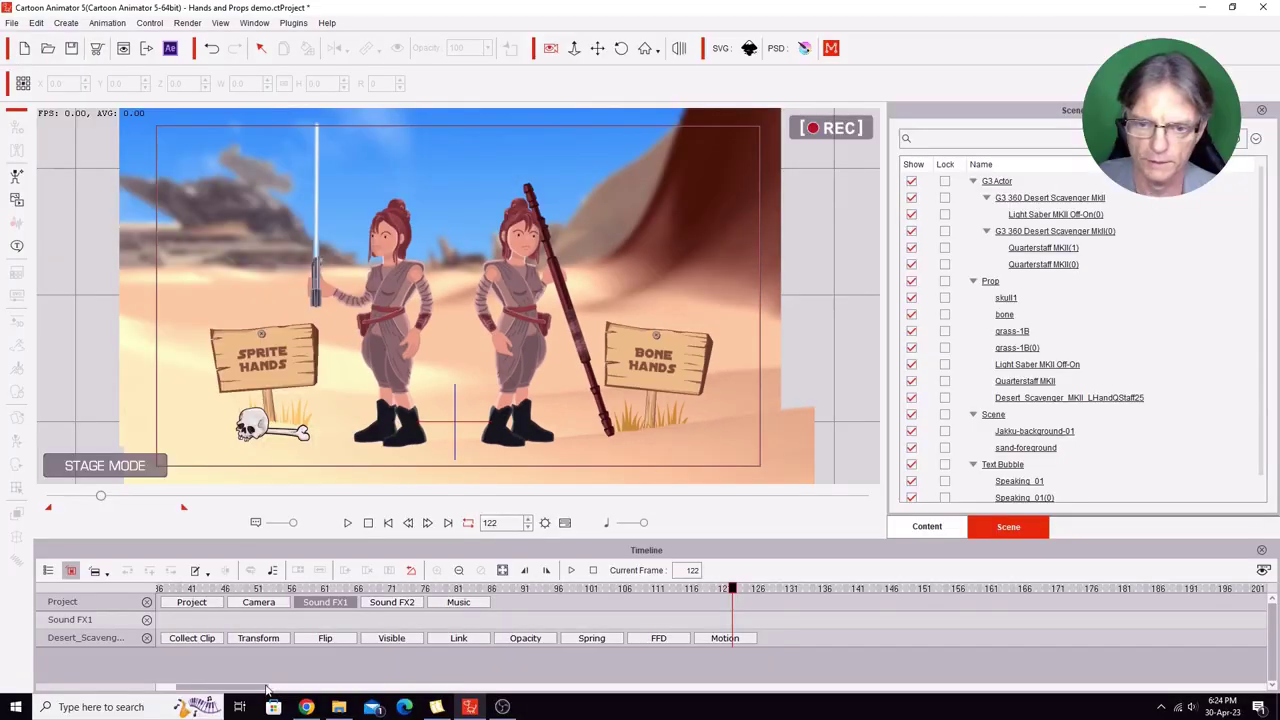
left_click_drag(735, 589, 311, 589)
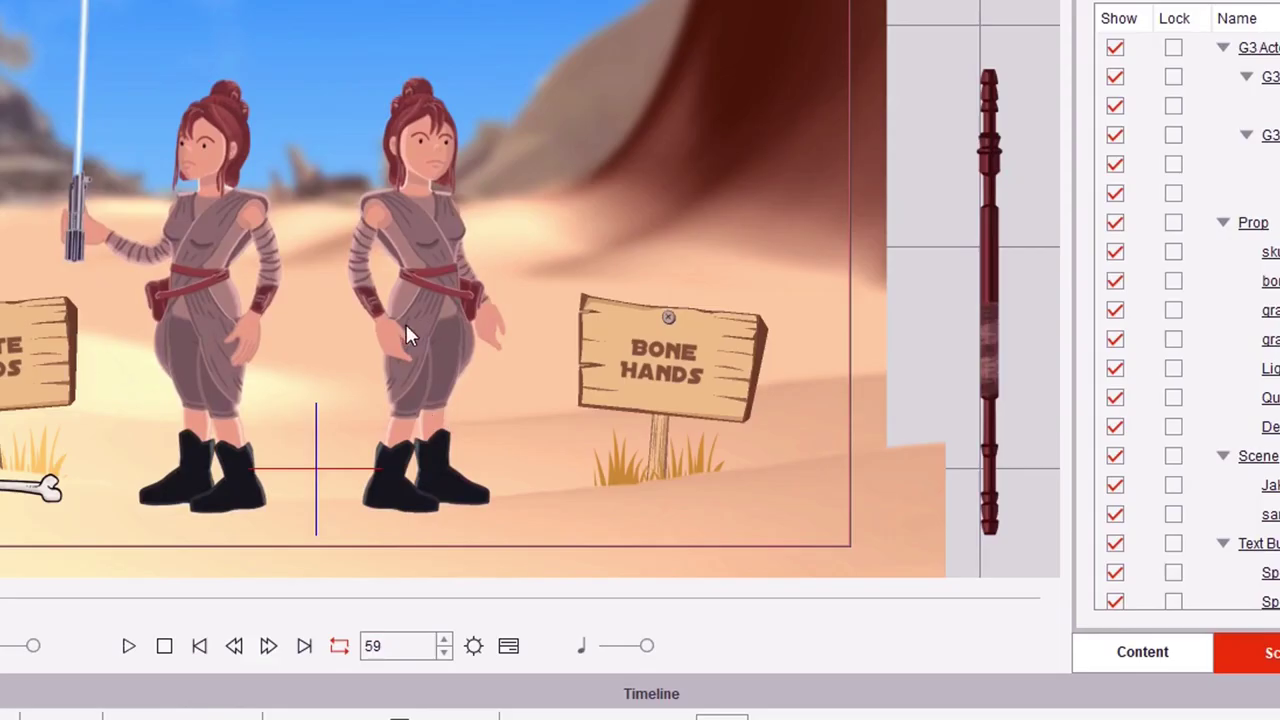
left_click(418, 232)
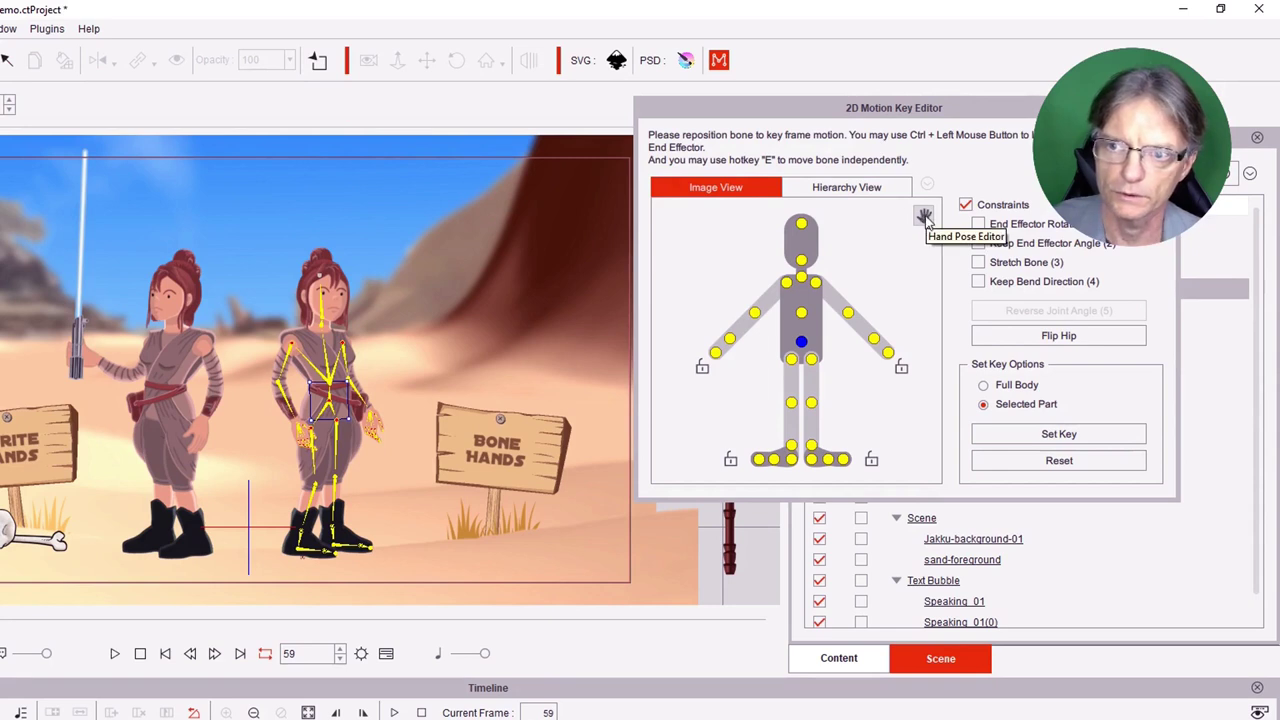
left_click(925, 217)
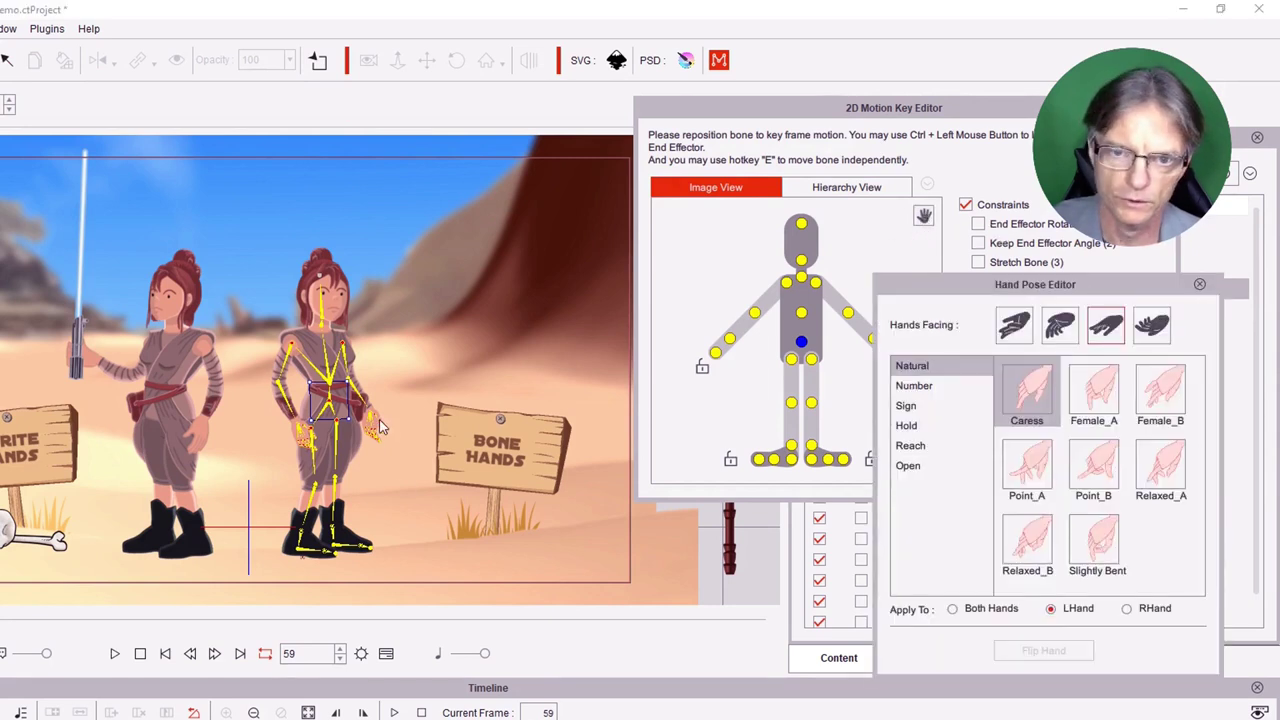
left_click_drag(1080, 285, 1050, 198)
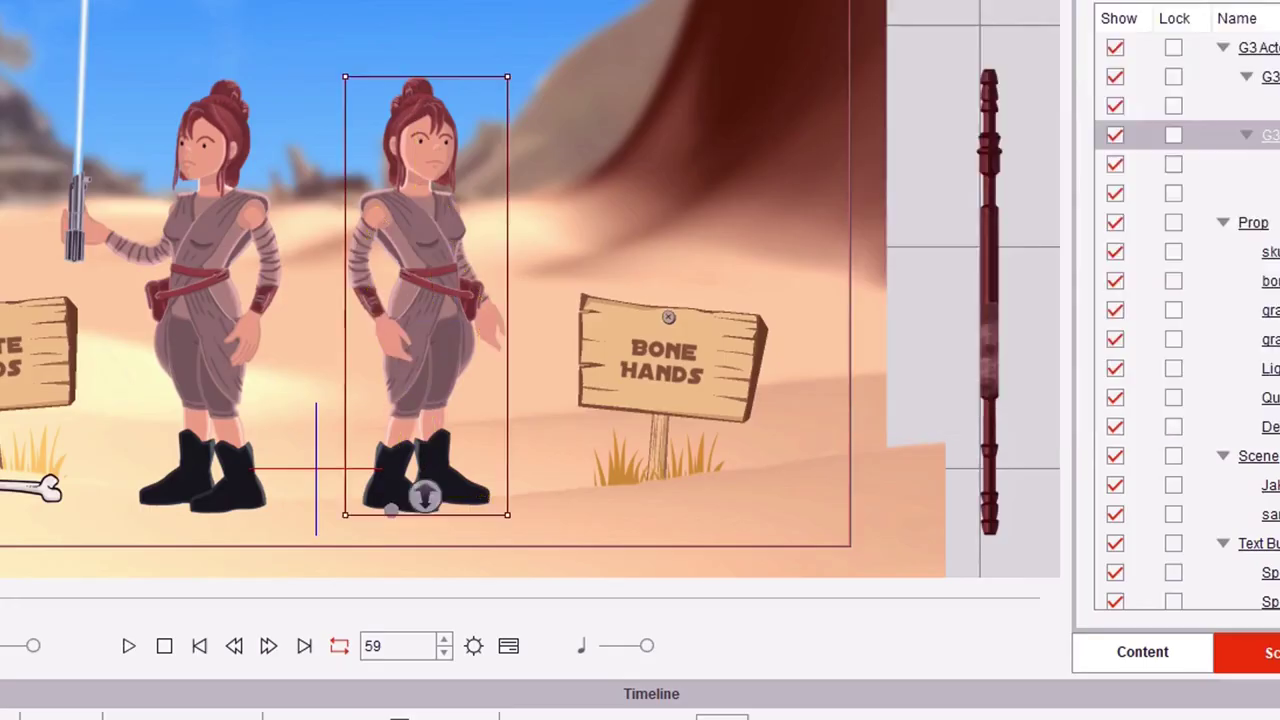
- Inspect the bone-hands character's two attached quarterstaffs in the Composer, return to the stage, and locate Quarterstaff MKII(1) and MKII(0) in the scene list
left_click(993, 236)
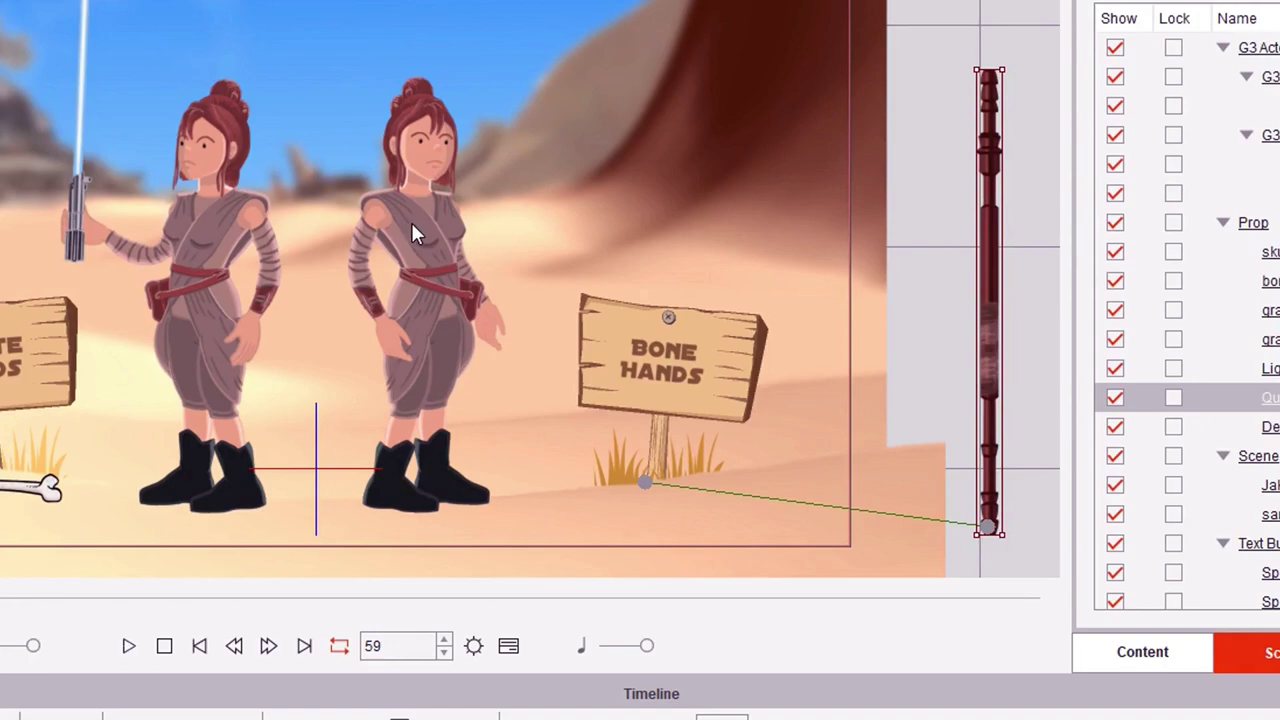
left_click(411, 222)
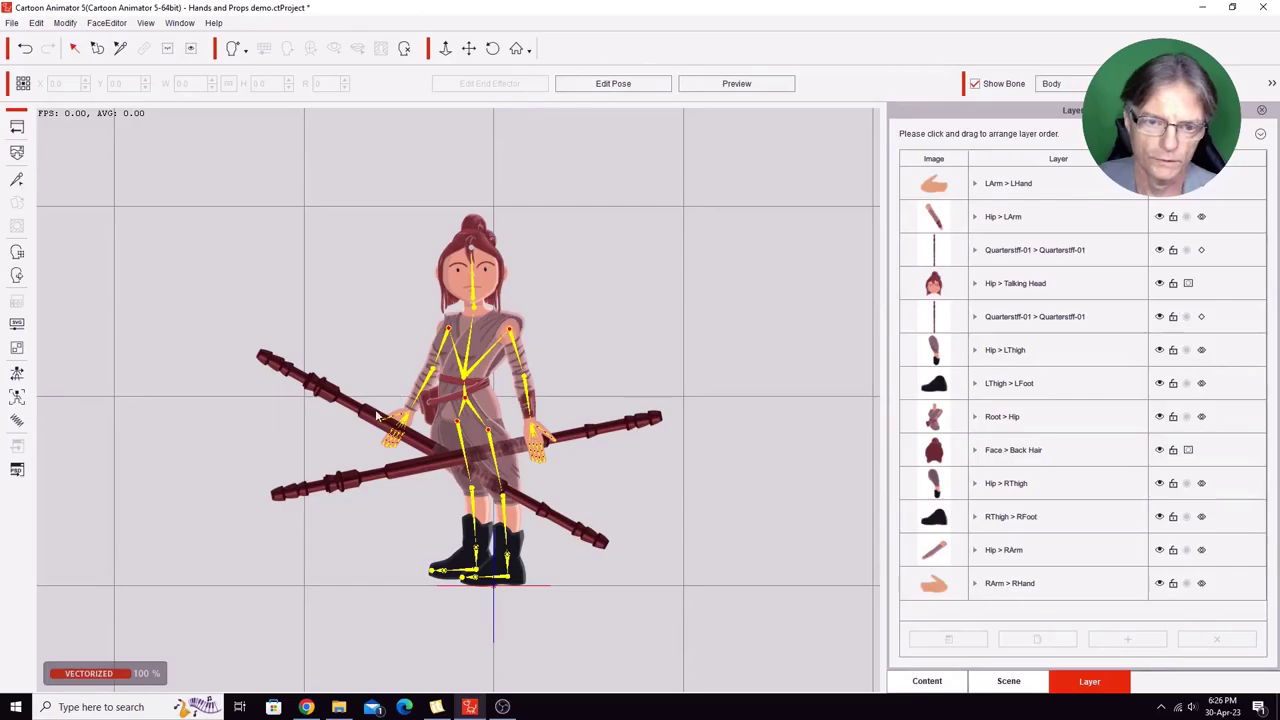
left_click(527, 503)
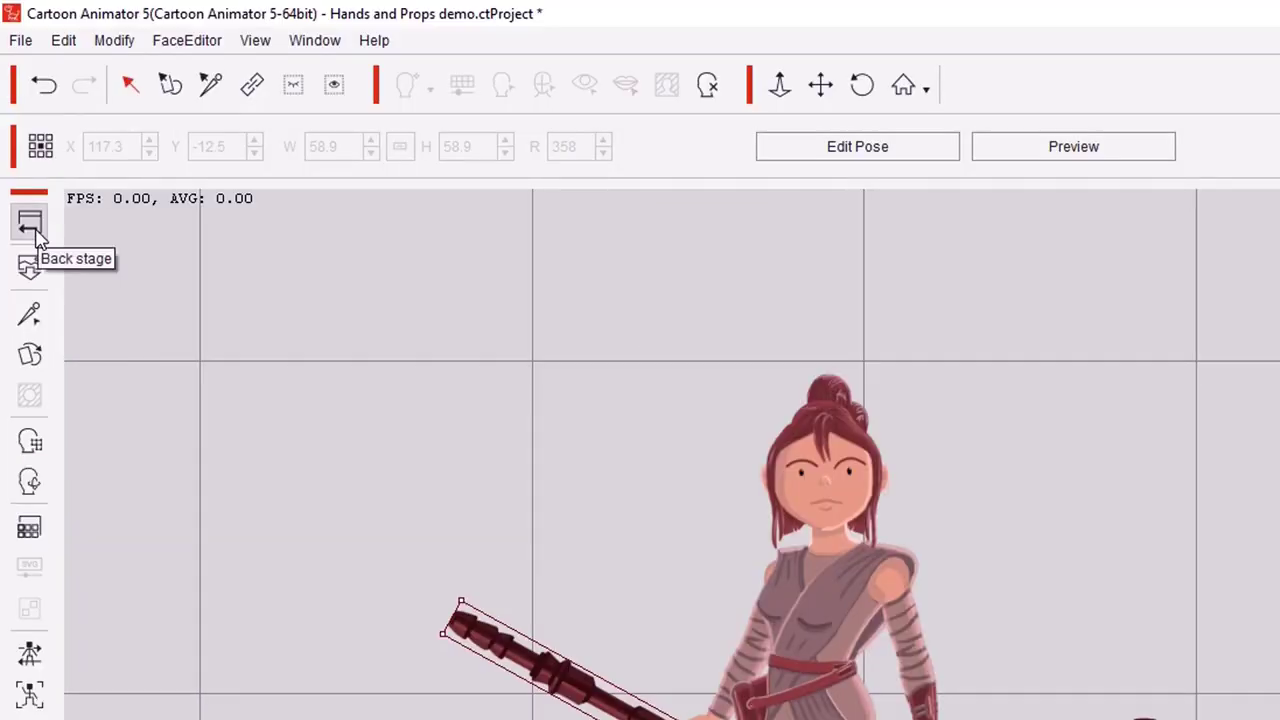
left_click(33, 226)
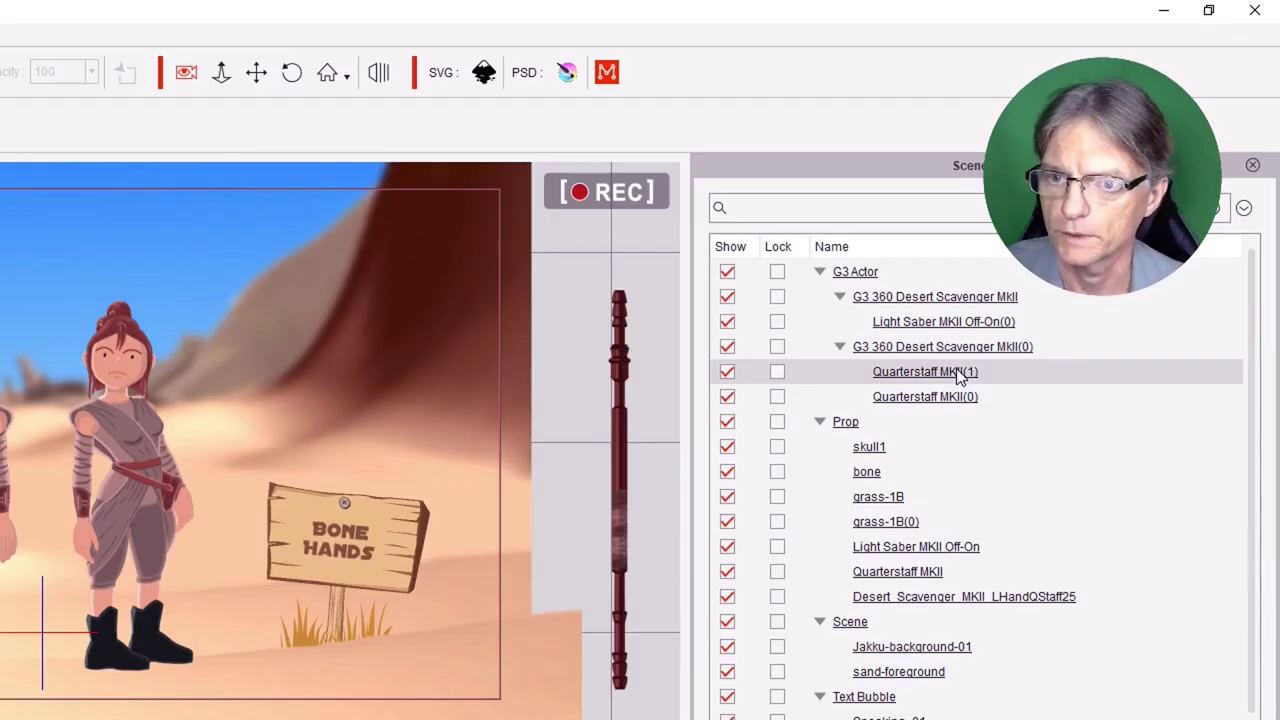
left_click(957, 371)
left_click(951, 400)
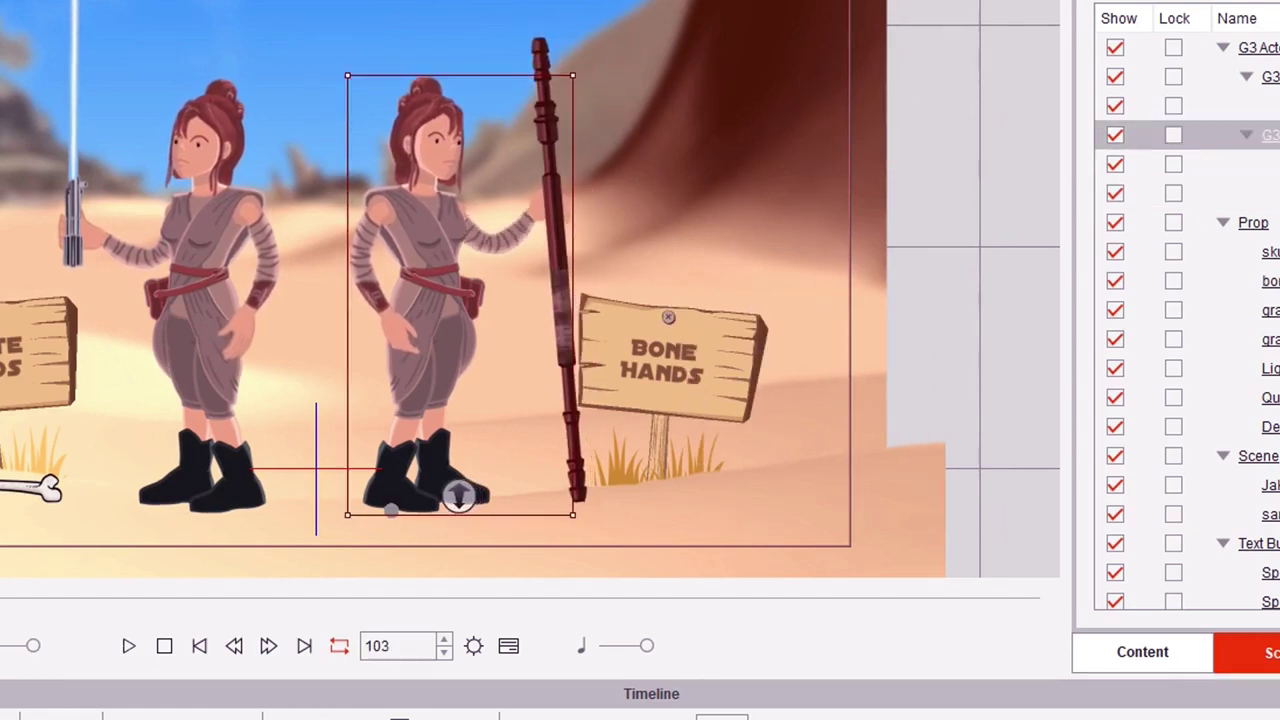
- Select the free quarterstaff prop and move through the frames to 110 to examine its visibility swap with the attached quarterstaff
left_click(550, 124)
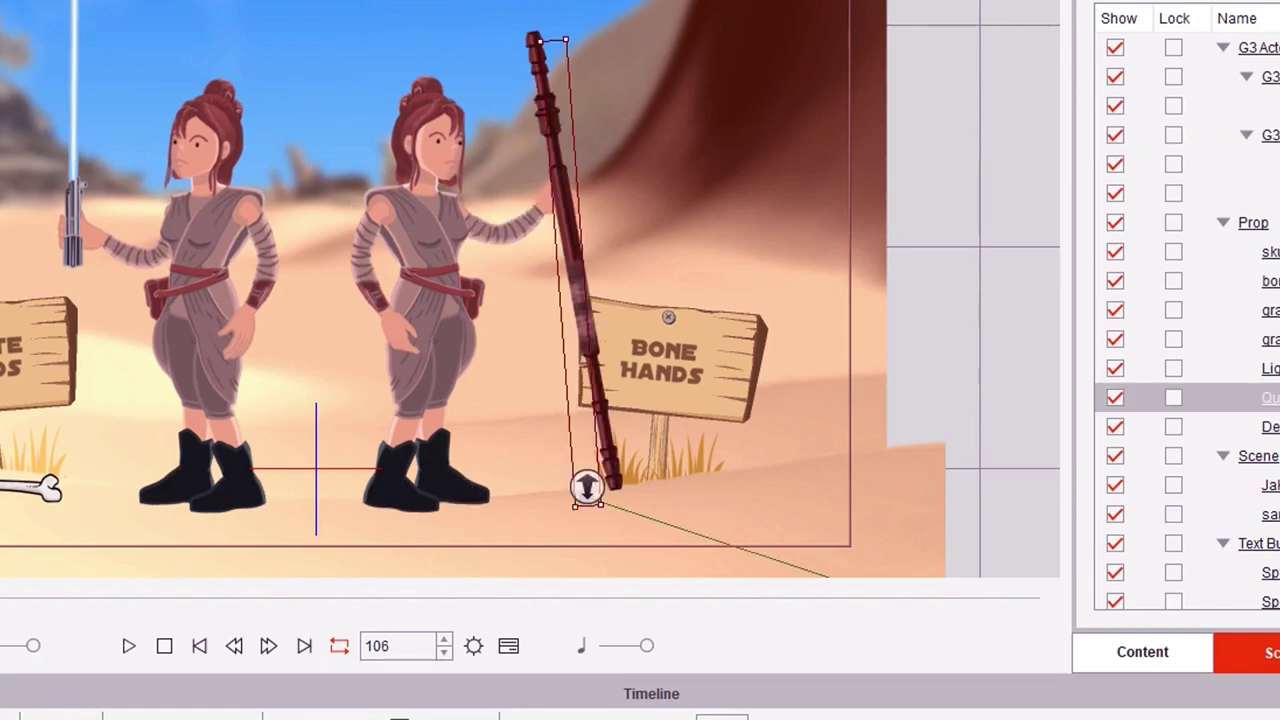
left_click_drag(913, 604, 1024, 389)
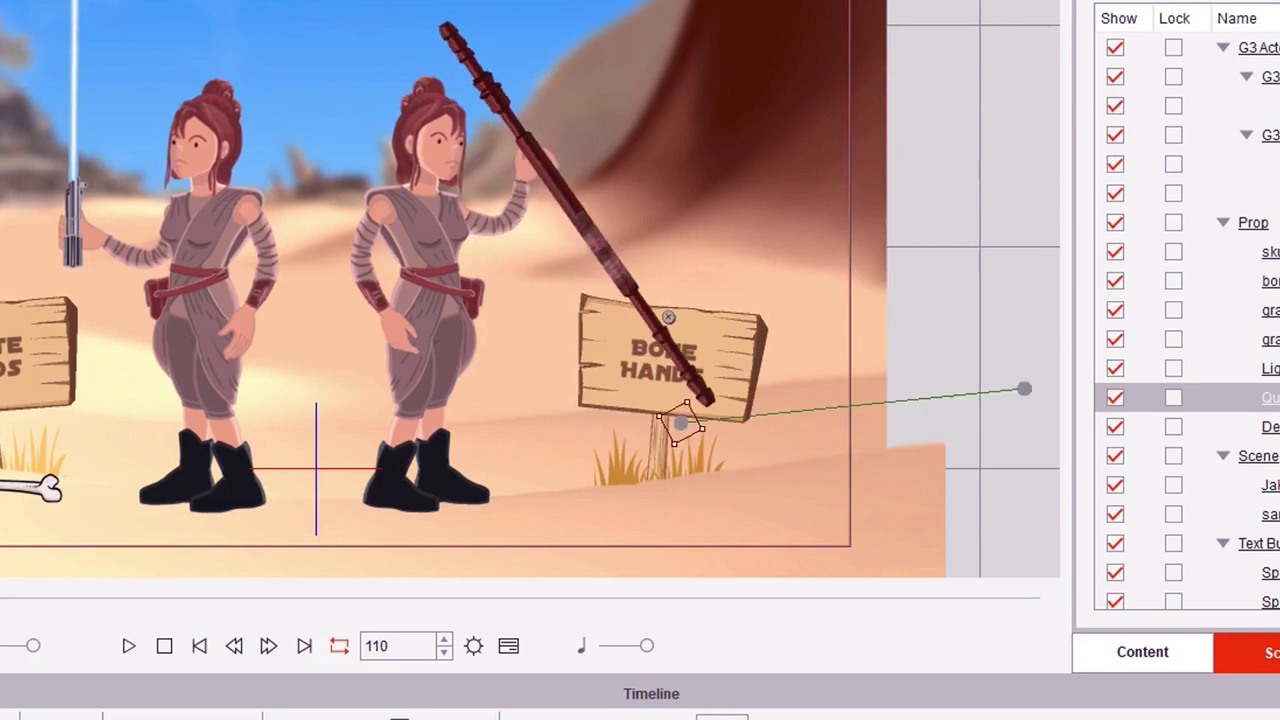
key("Left")
key("Right")
left_click_drag(1024, 389, 1037, 328)
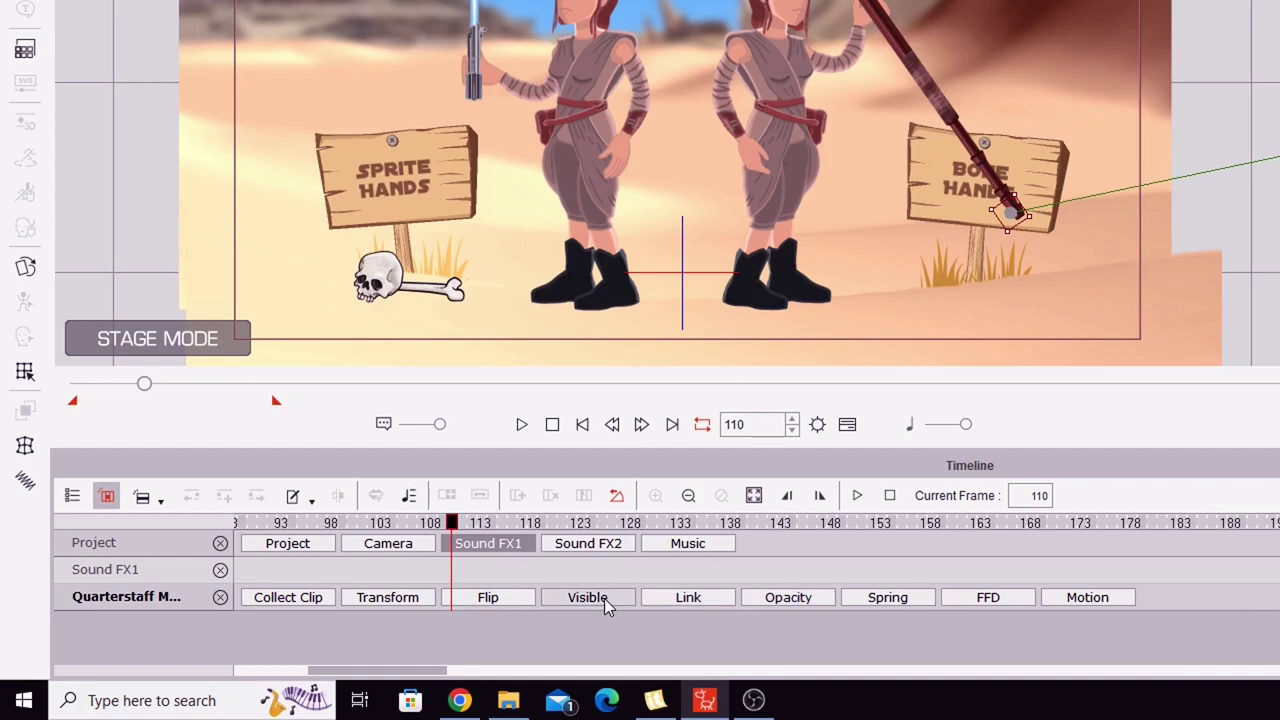
left_click(603, 598)
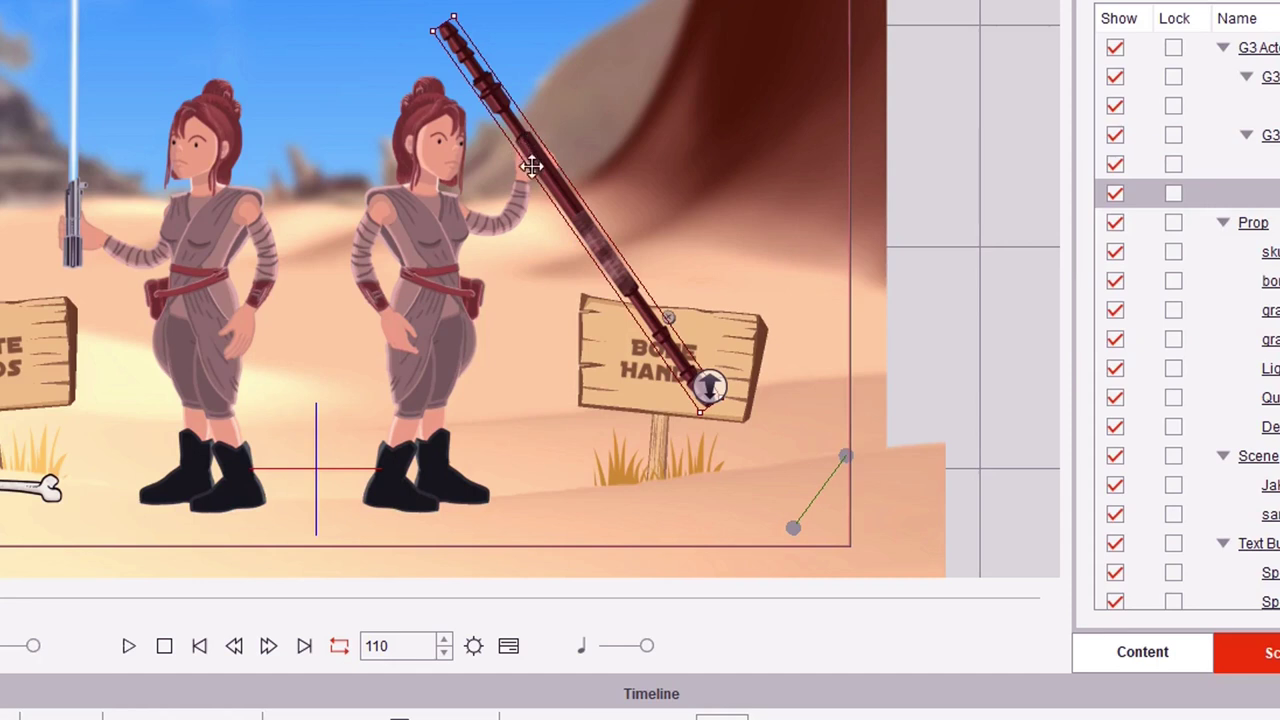
left_click(922, 162)
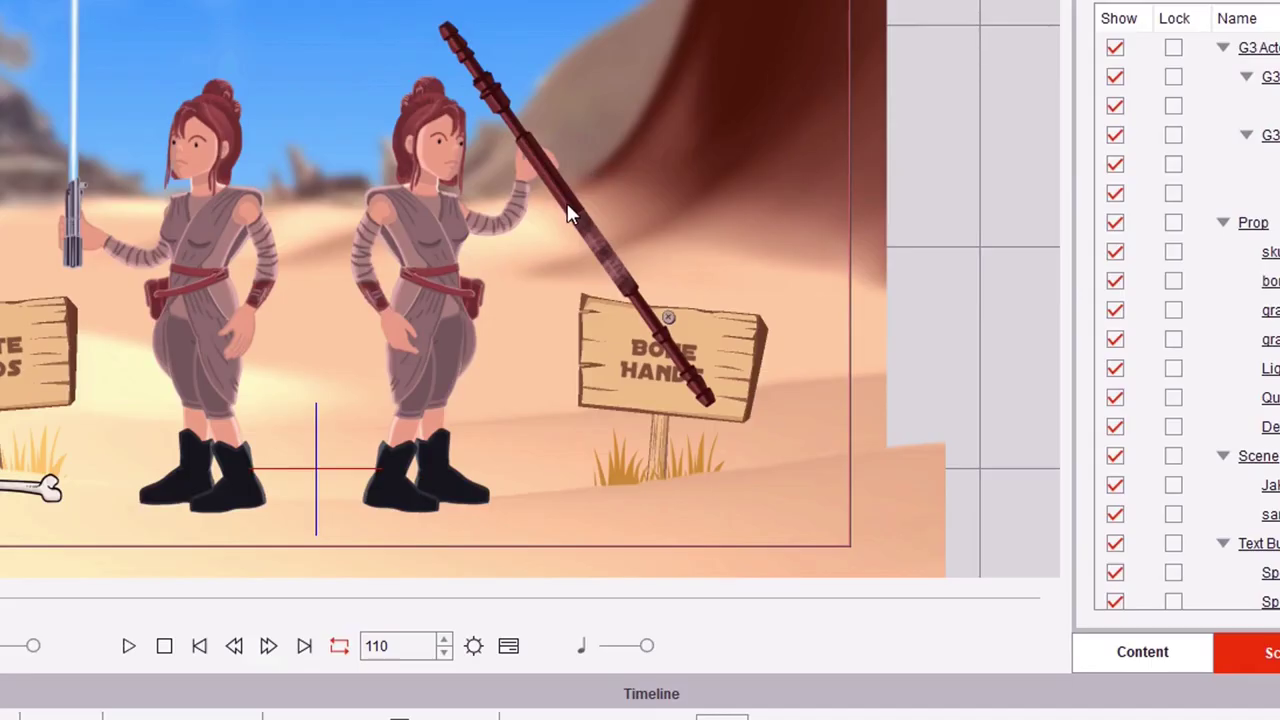
- At frame 110, select the held quarterstaff, reselect the bone-hands character, and examine its LHand entry and other body parts in the Sprite Editor
left_click(567, 200)
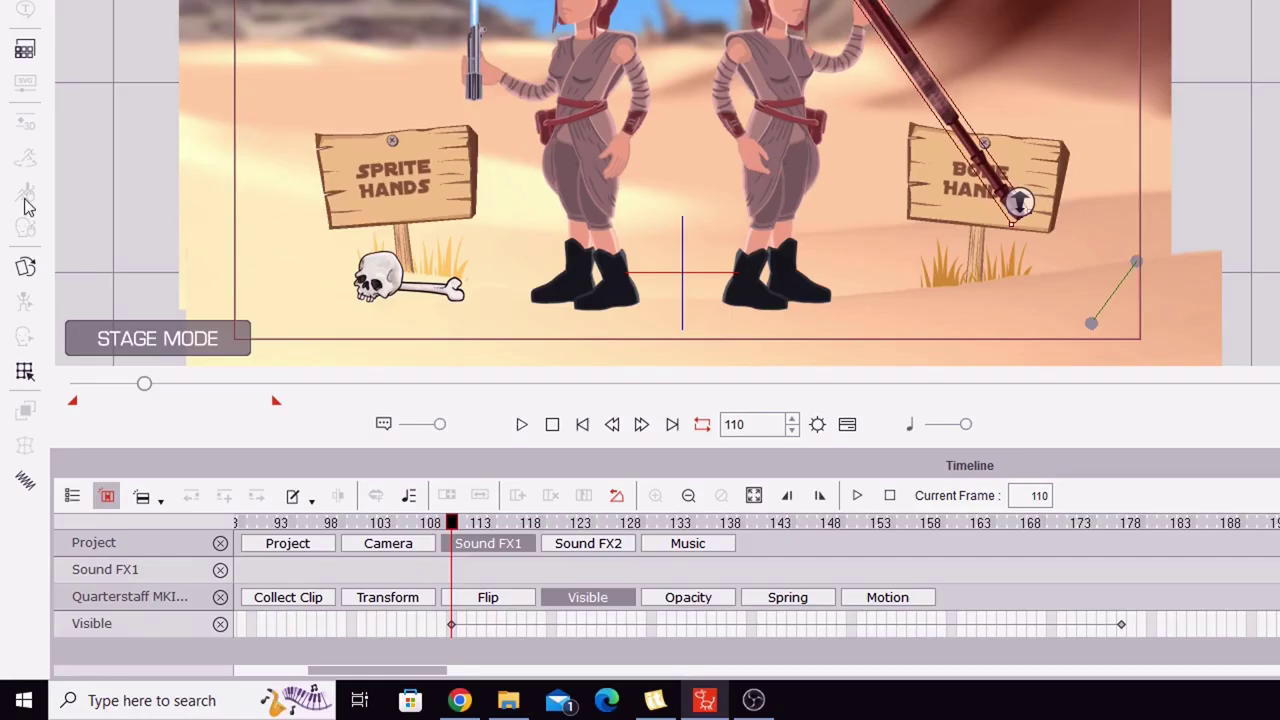
left_click(25, 267)
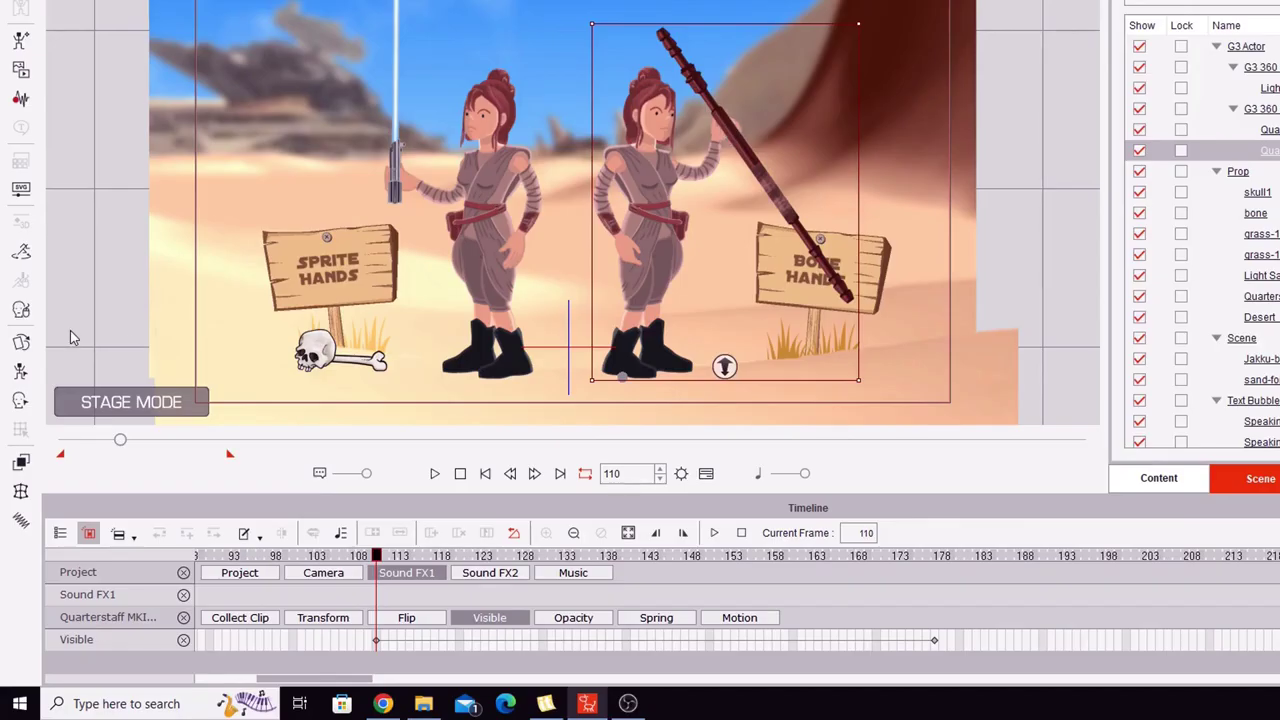
left_click(26, 345)
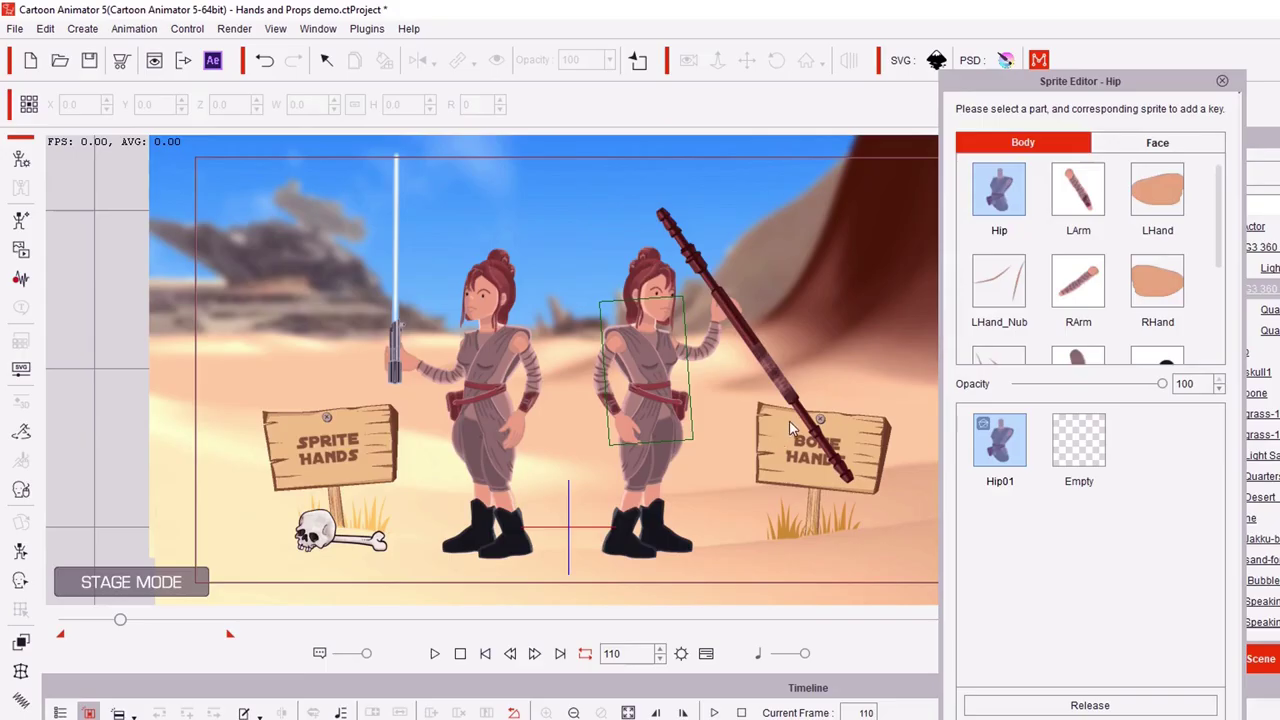
left_click(1140, 185)
left_click(1180, 242)
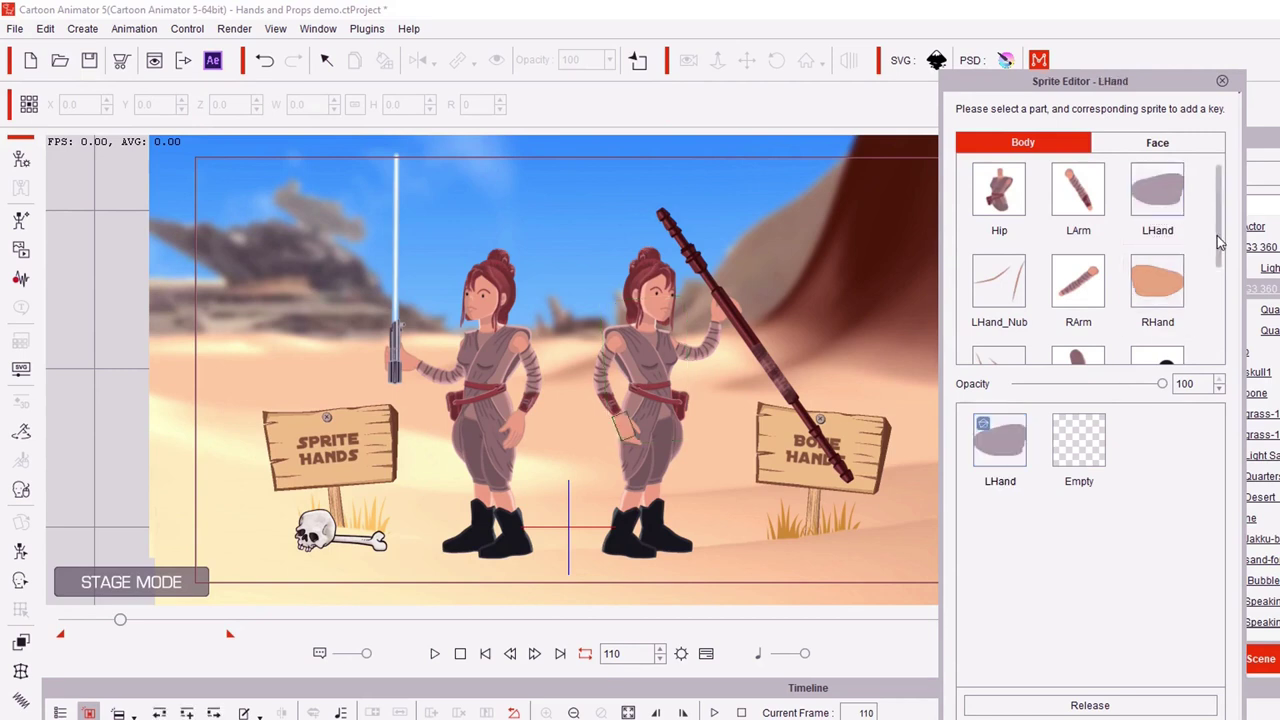
left_click_drag(1221, 243, 1221, 289)
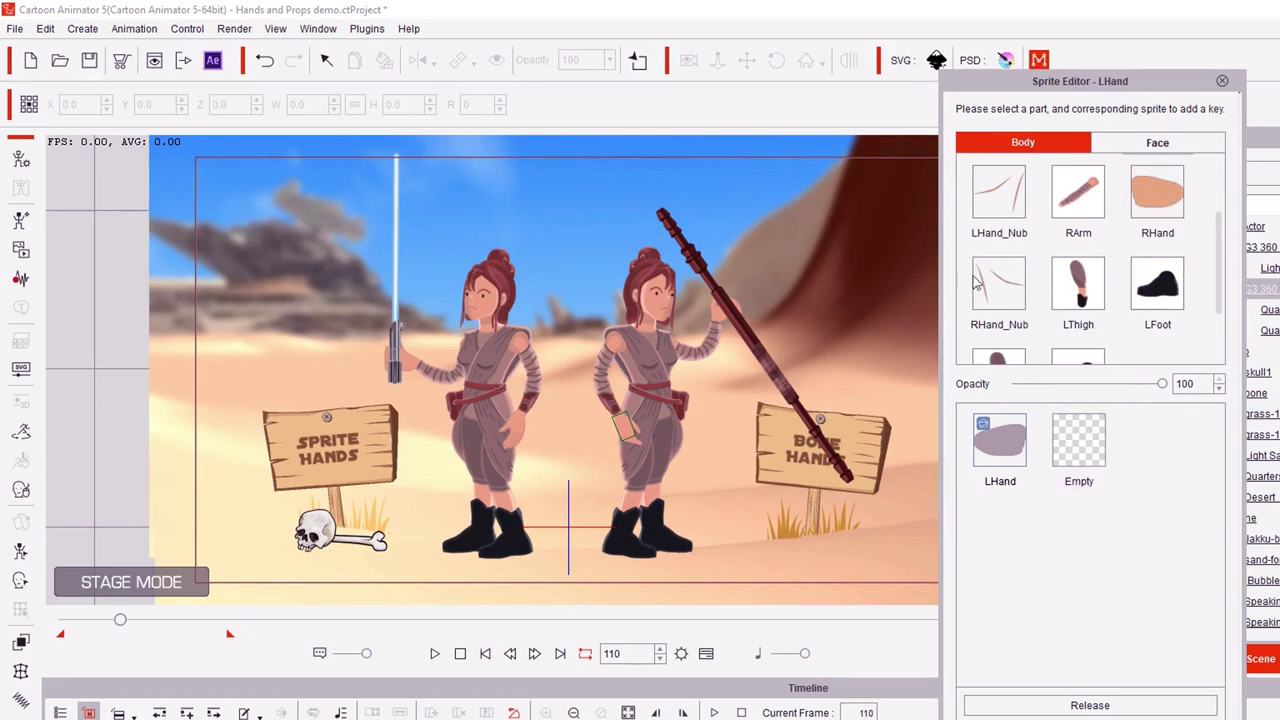
left_click(1223, 84)
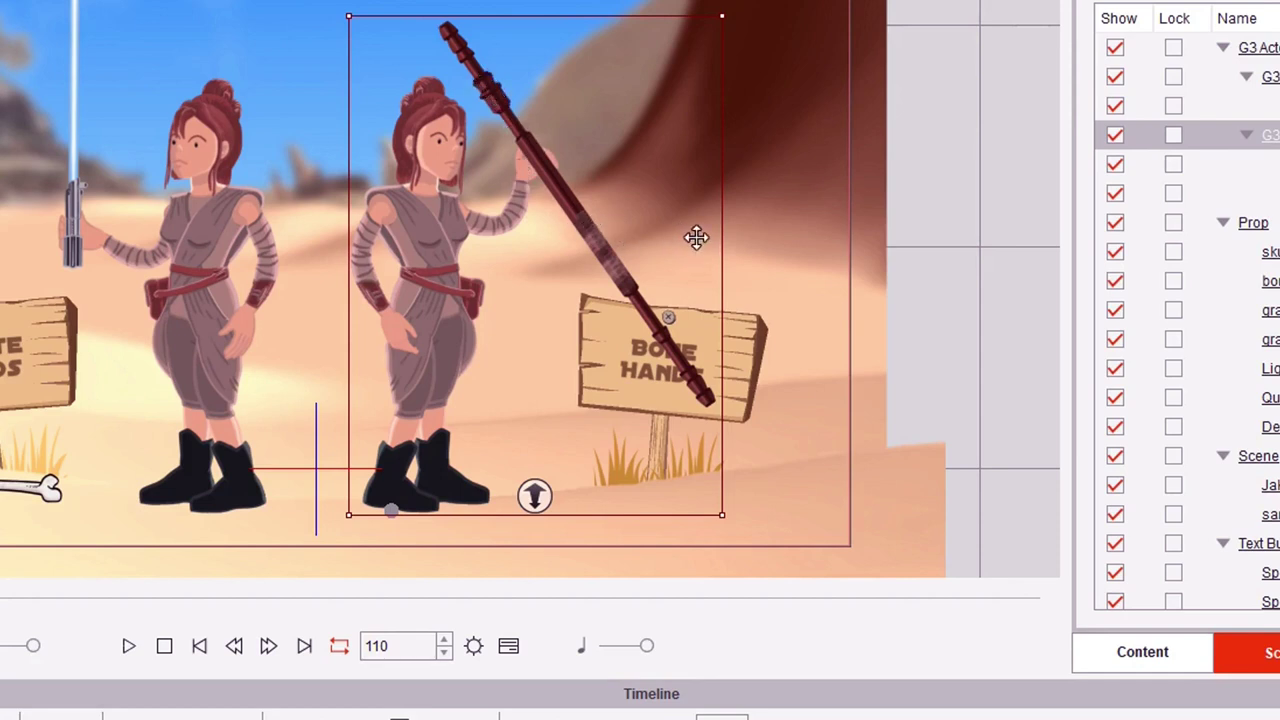
- Move from frame 110 through frame 114 to frame 176 and back to frame 174 to examine the bone-hands character's quarterstaff grip
key("period")
key("period")
key("period")
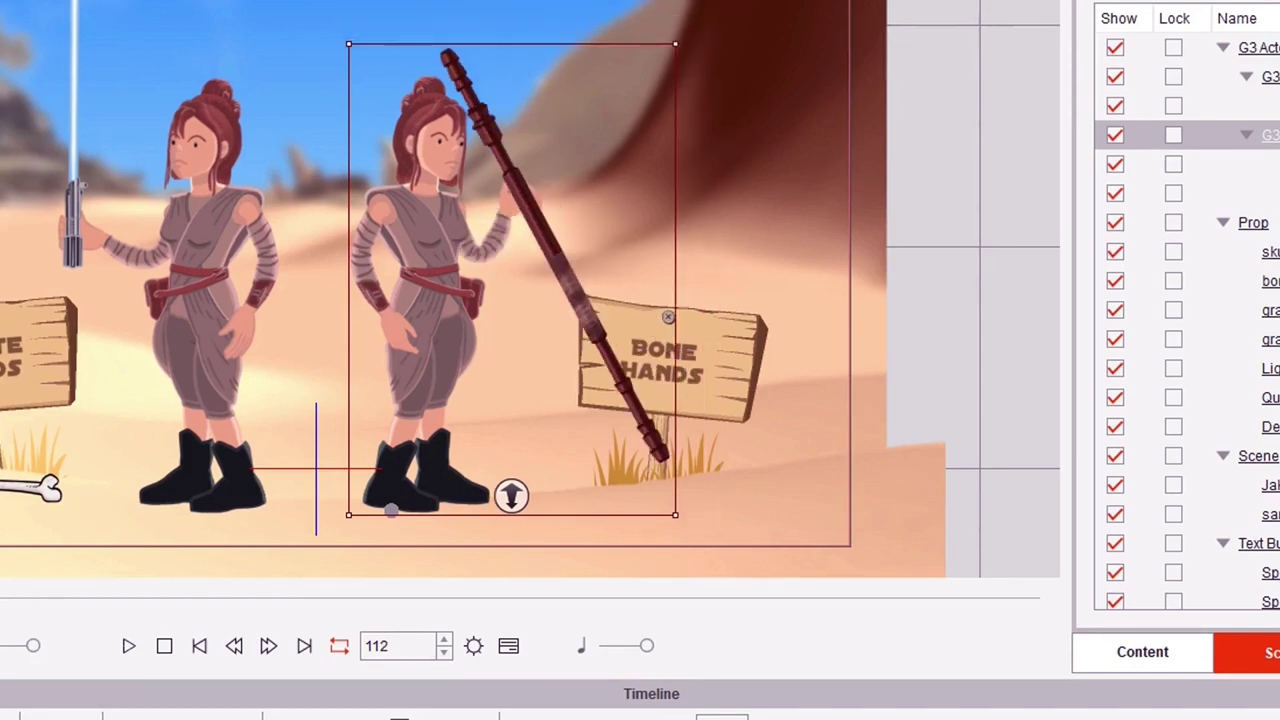
key("Right")
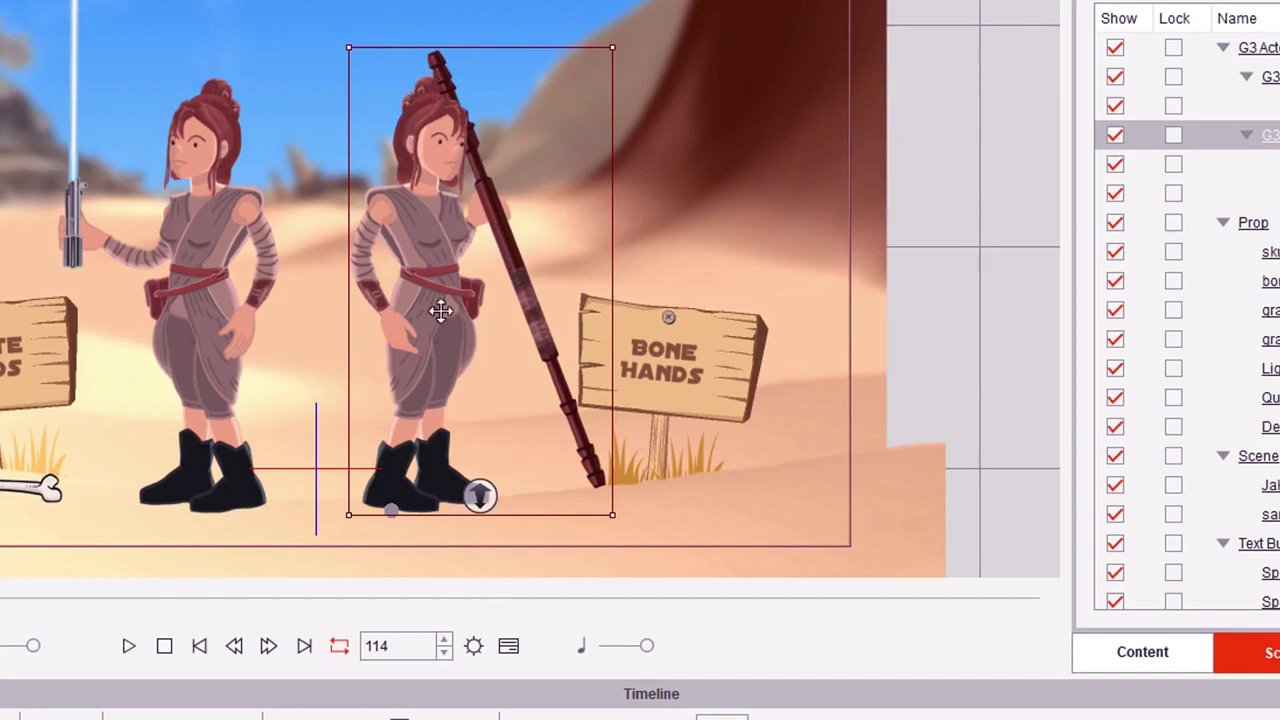
left_click_drag(328, 590, 751, 665)
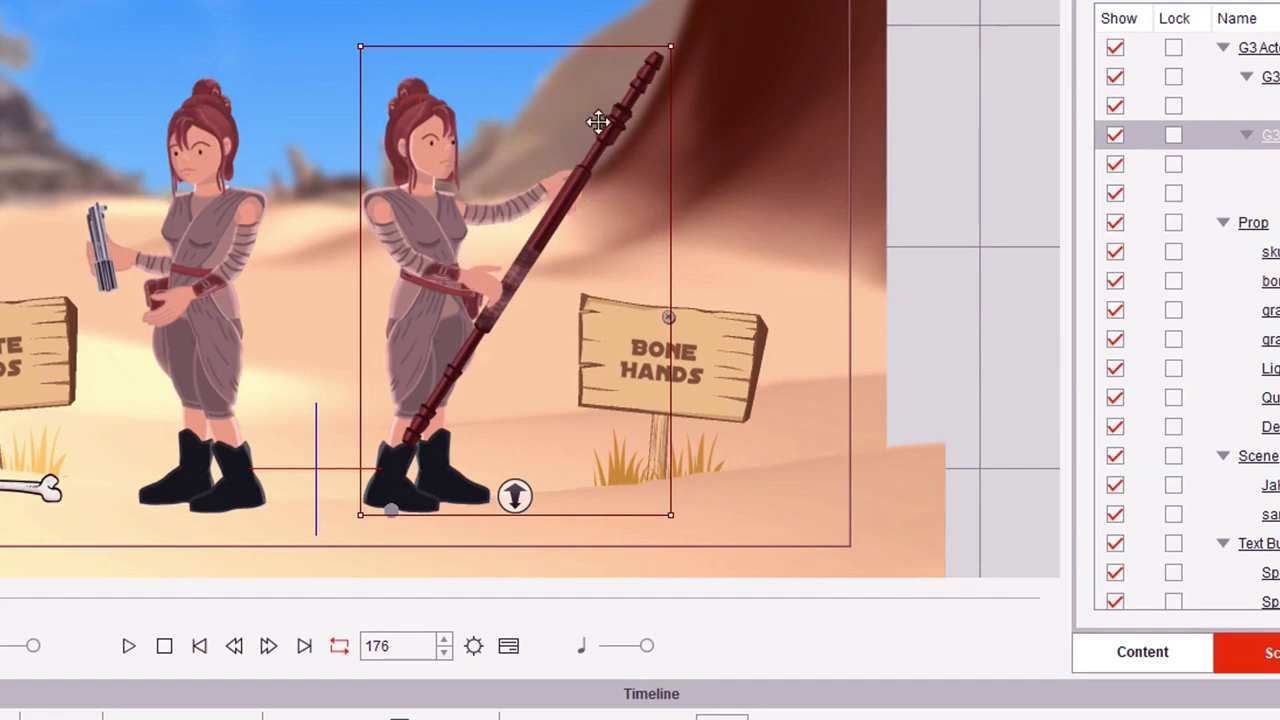
key("Left")
key("Left")
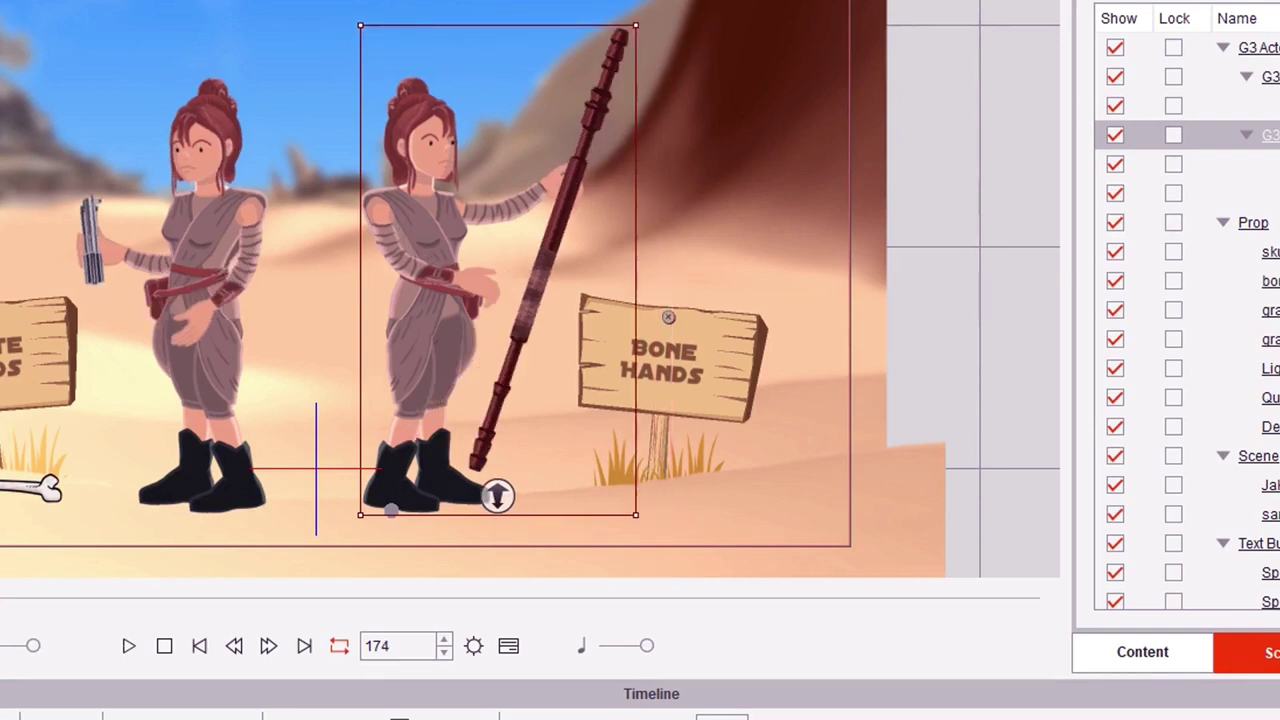
- Try repositioning the bone-hands character's right upper arm in the 2D Motion Key Editor at frame 174 to test the attached quarterstaff
key("n")
left_click_drag(987, 92, 987, 100)
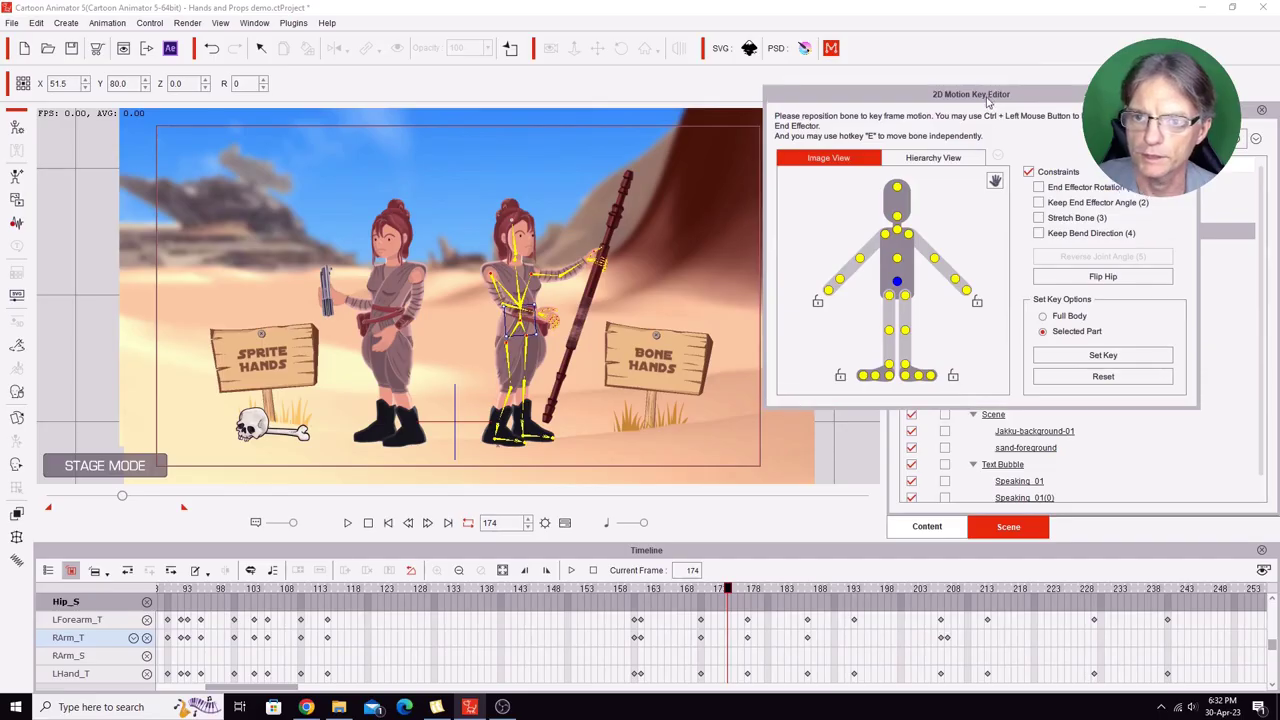
left_click(840, 279)
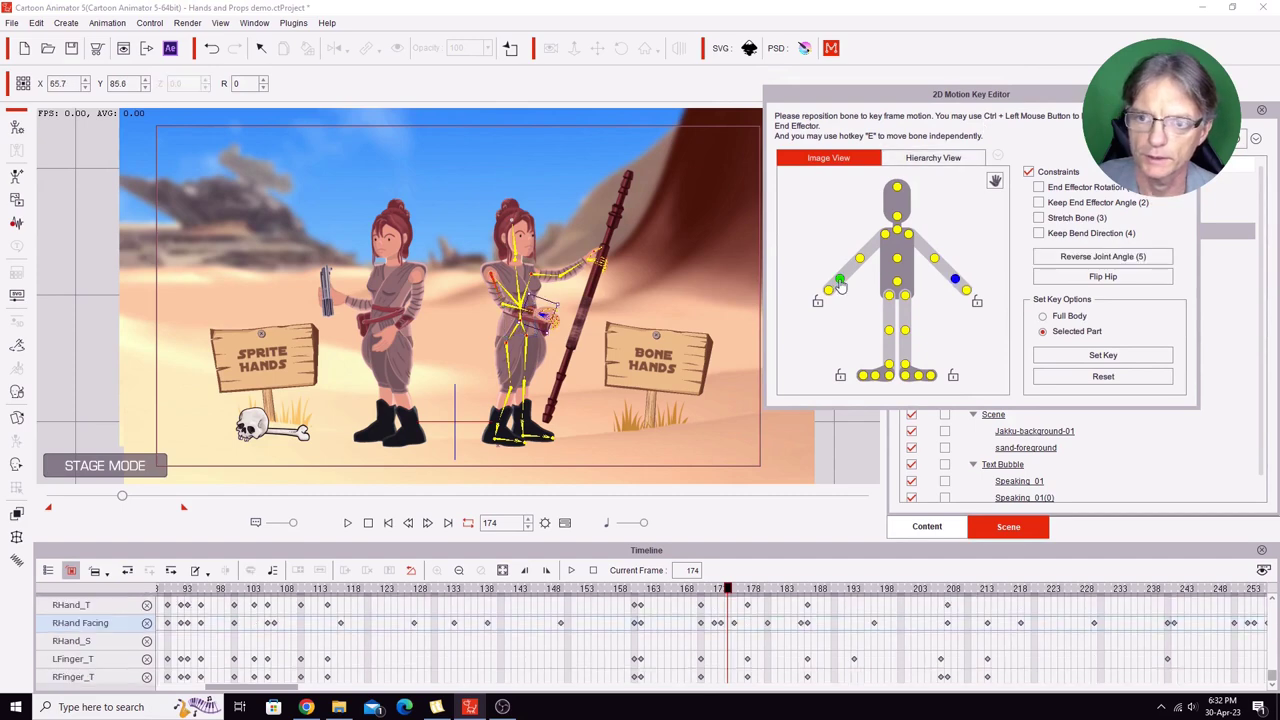
left_click(885, 236)
mouse_move(464, 158)
left_mouse_down()
mouse_move(483, 168)
mouse_move(471, 160)
mouse_move(480, 150)
left_mouse_up()
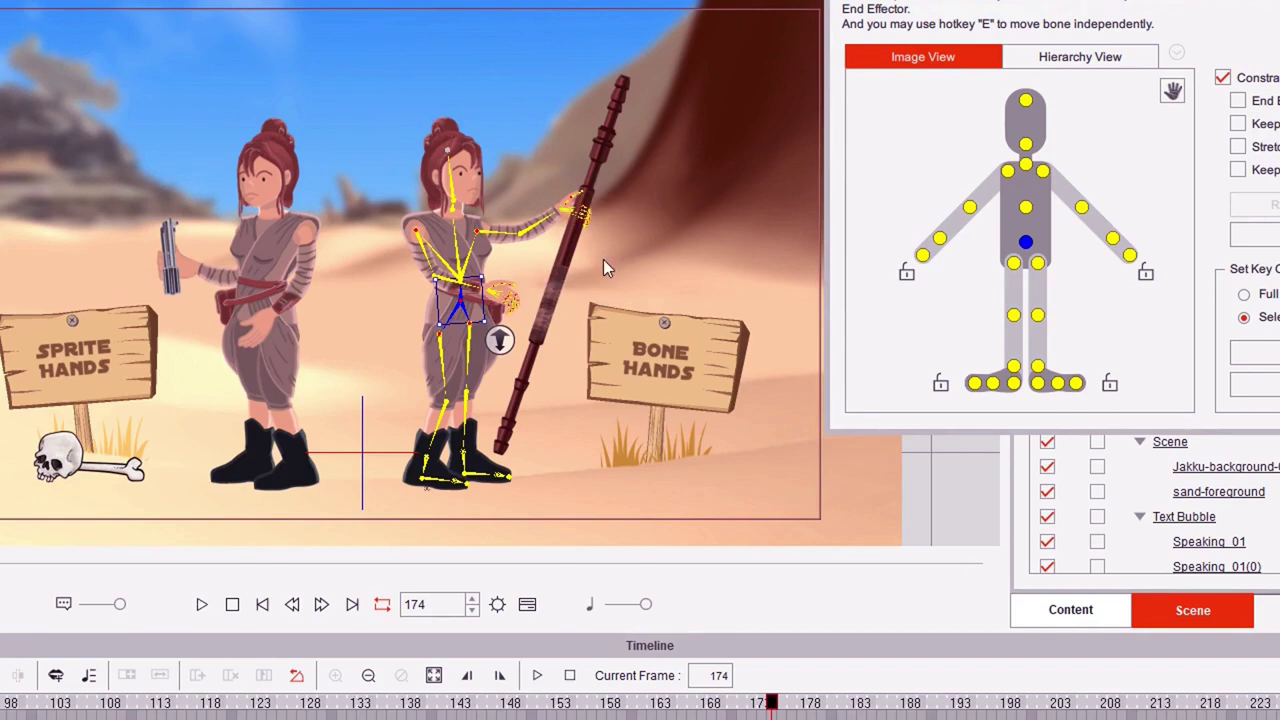
- Scrub to frame 177, leave the 2D Motion Key Editor, and advance to frame 178 to examine the quarterstaff's change of hands
left_click_drag(775, 708, 795, 708)
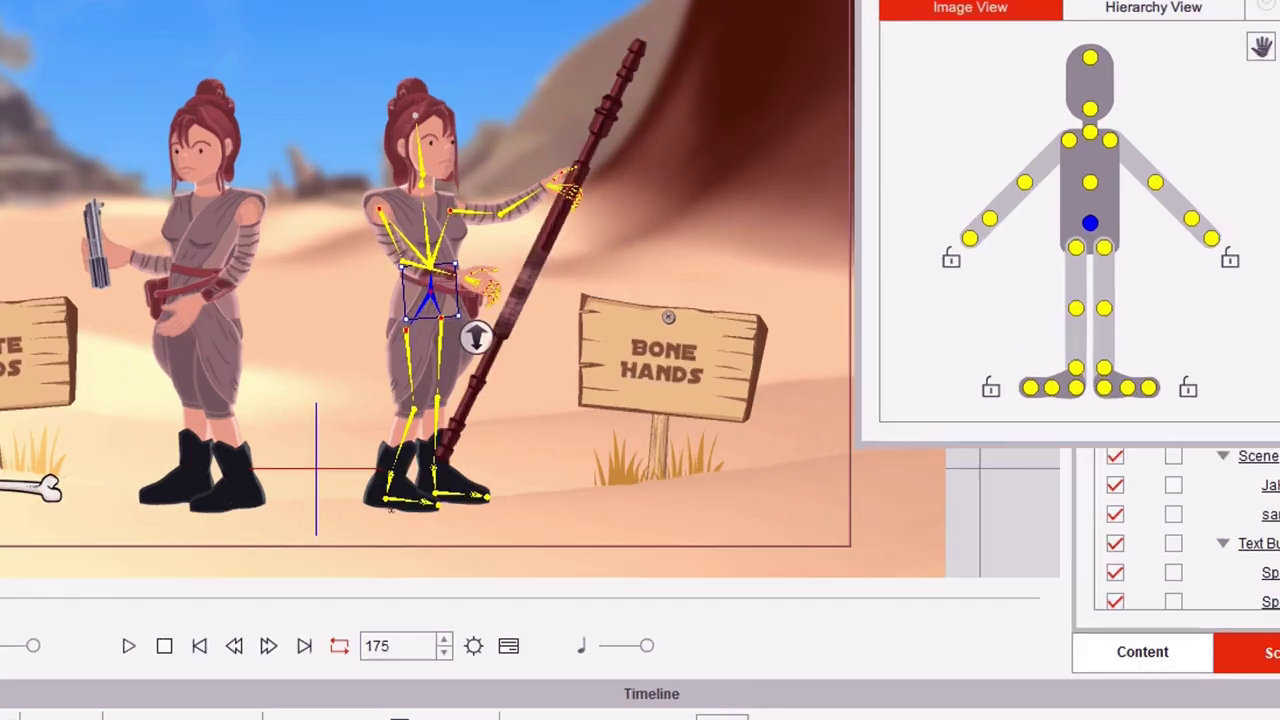
left_click_drag(926, 645, 934, 645)
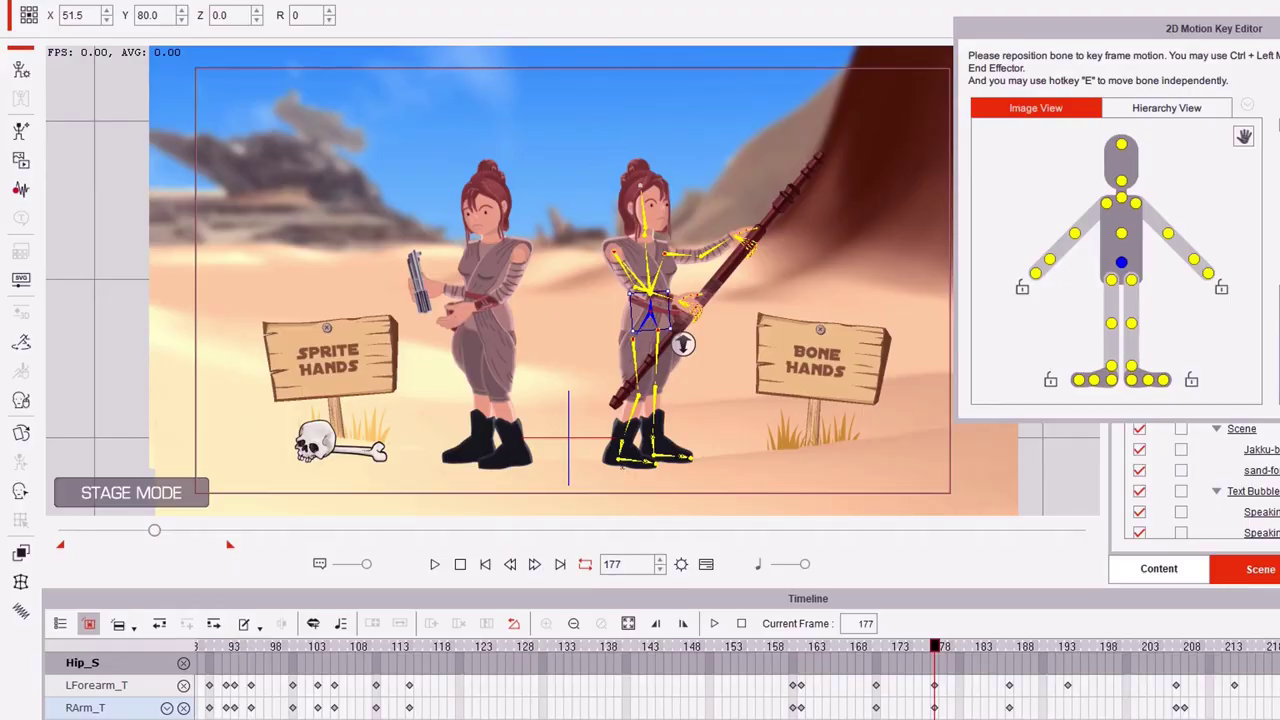
key("Escape")
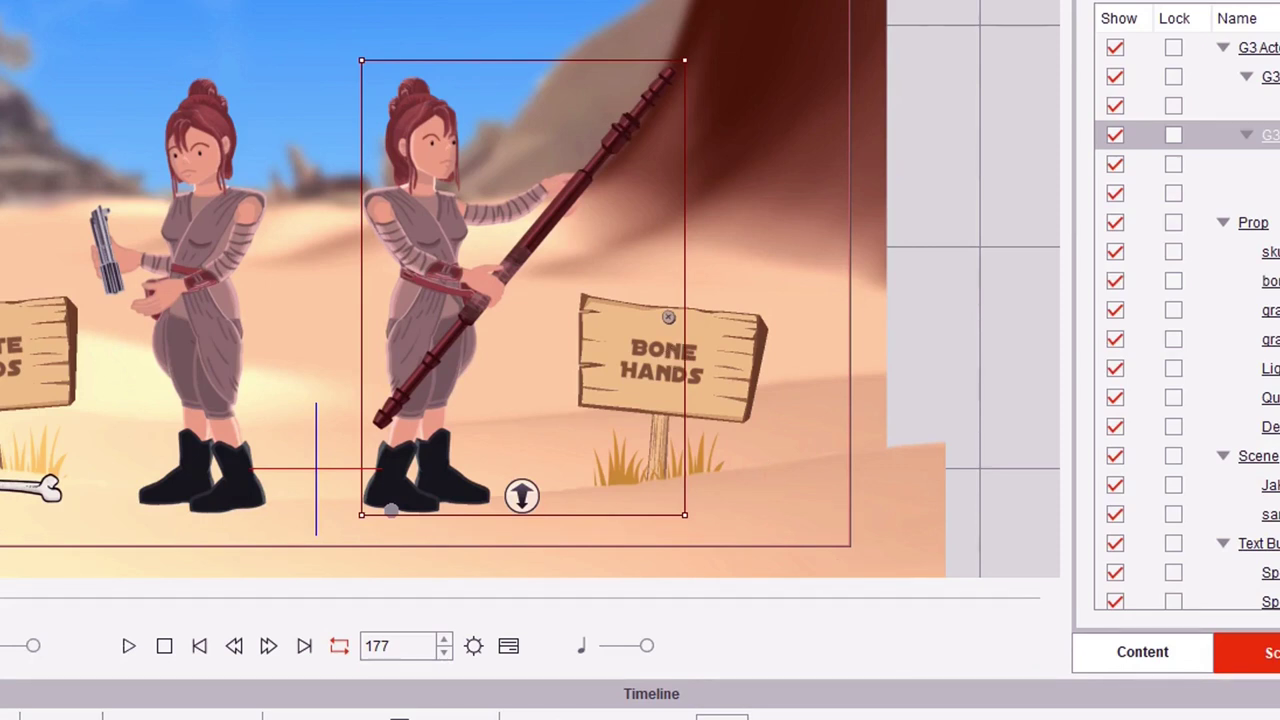
key("Right")
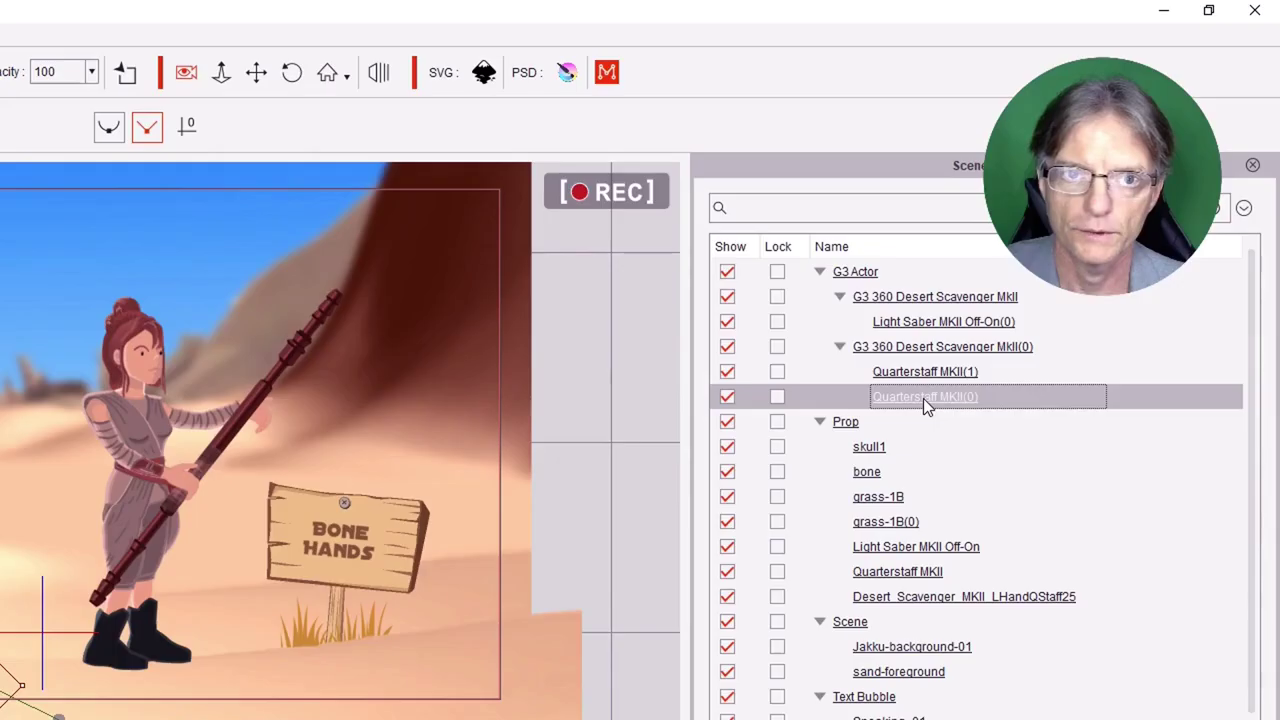
- Compare the Visible tracks of Quarterstaff MKII(0) and Quarterstaff MKII(1) around frame 177, ending at frame 179
left_click(923, 403)
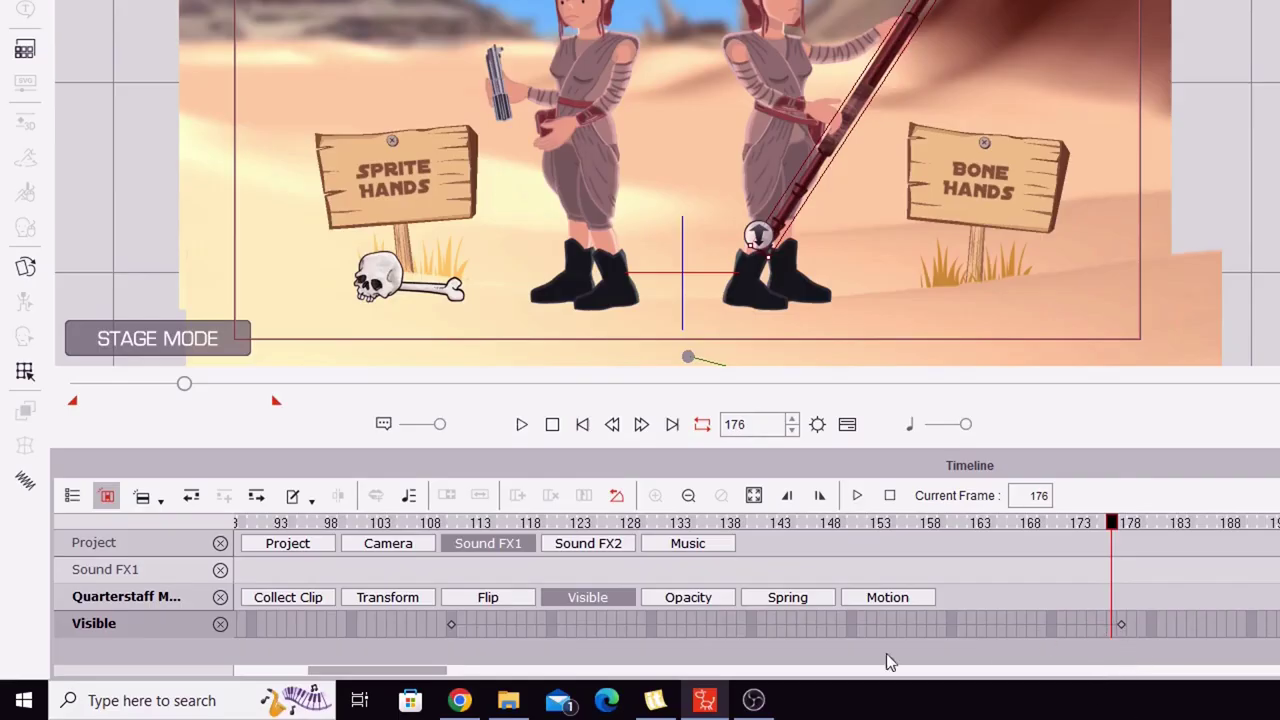
left_click(1120, 523)
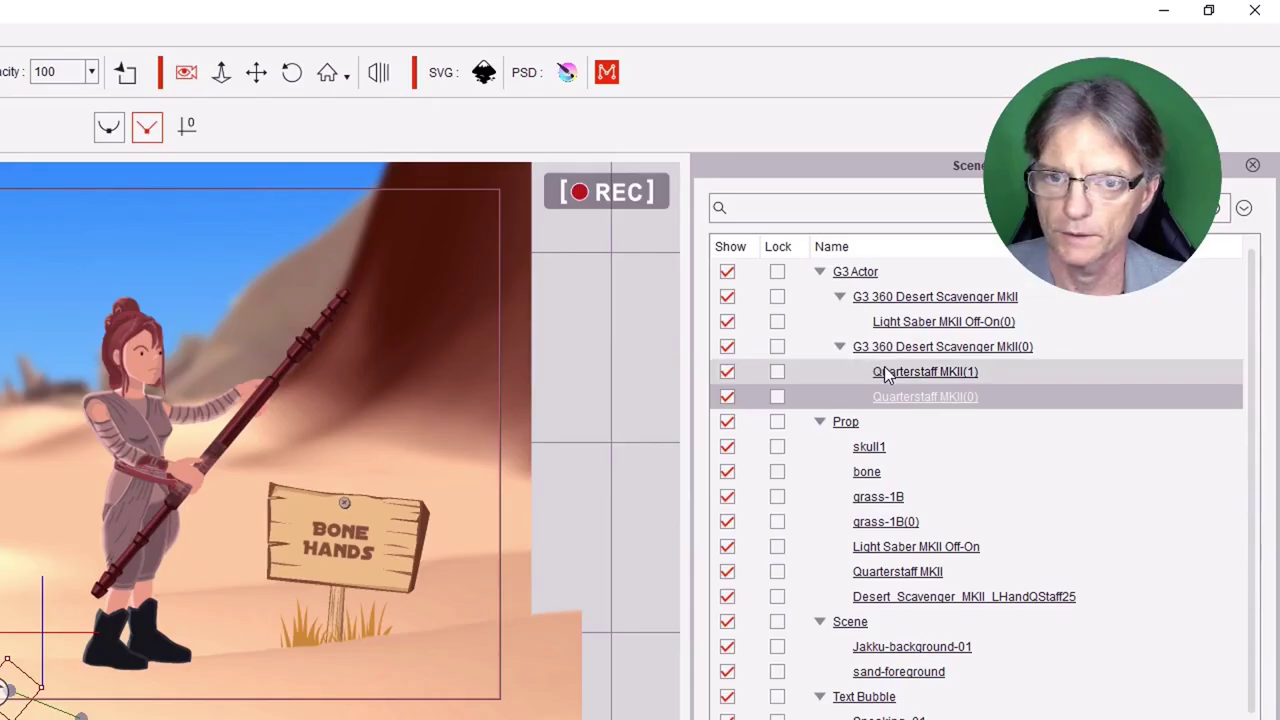
left_click(886, 371)
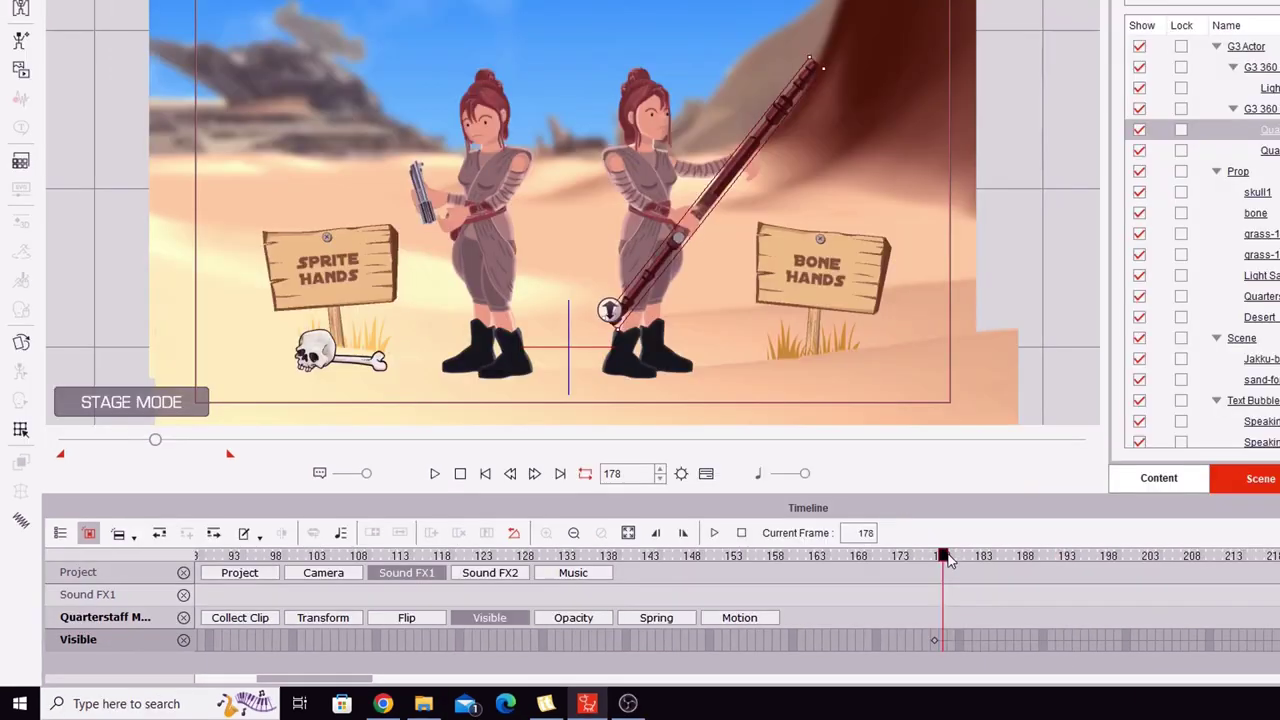
left_click(1150, 525)
mouse_move(958, 560)
left_mouse_down()
mouse_move(934, 558)
mouse_move(952, 560)
left_mouse_up()
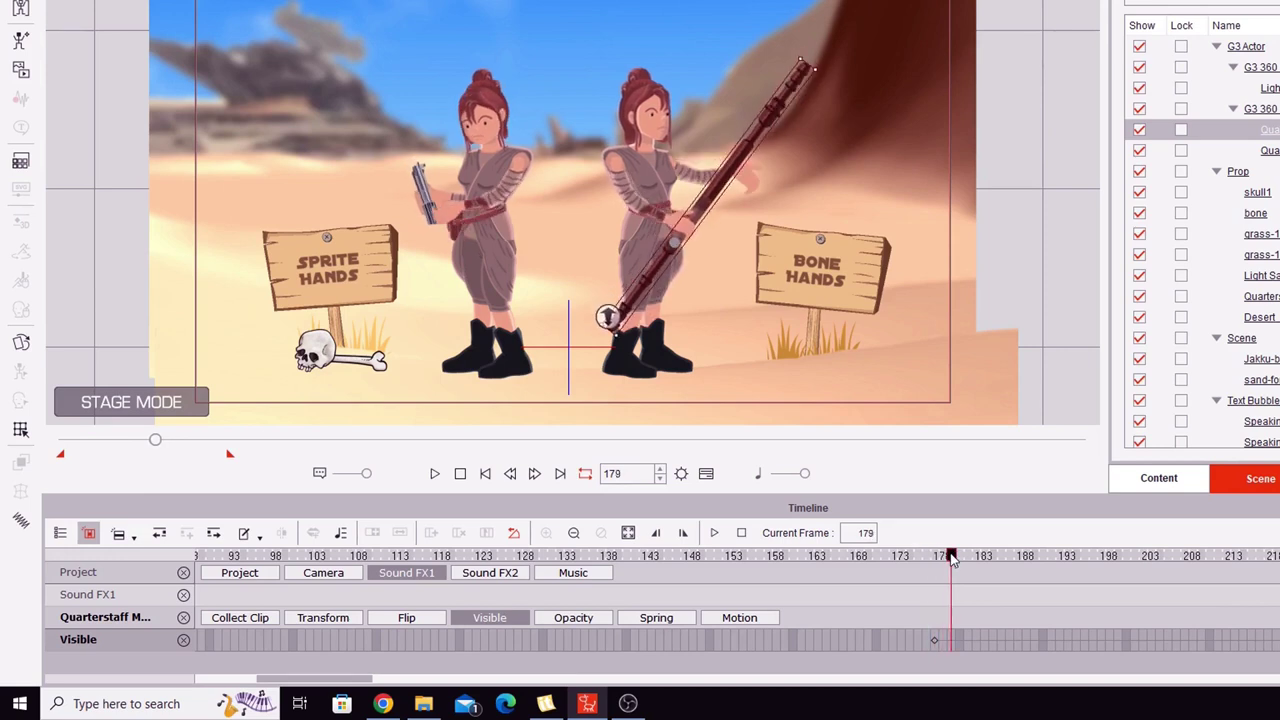
- Try rotating the bone-hands character's left upper arm at frame 179 in the 2D Motion Key Editor, undo the rotation, and close the editor
left_click(644, 149)
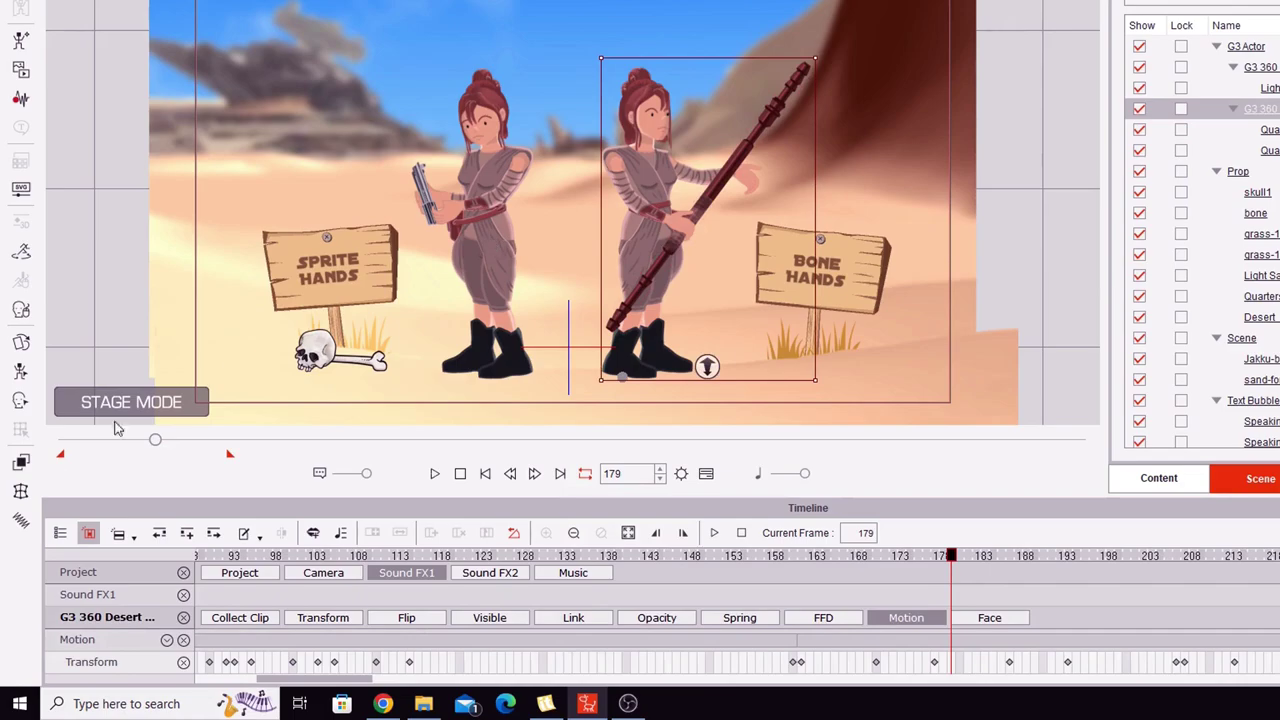
left_click(21, 462)
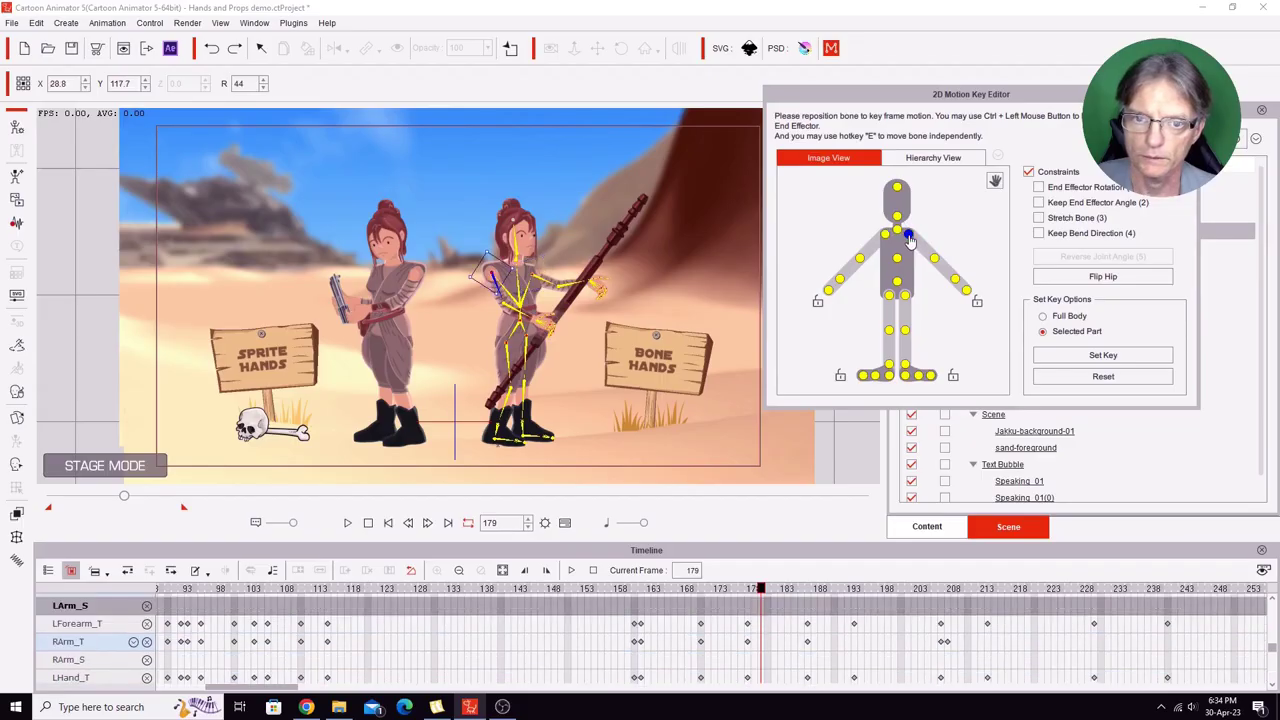
left_click_drag(495, 242, 475, 200)
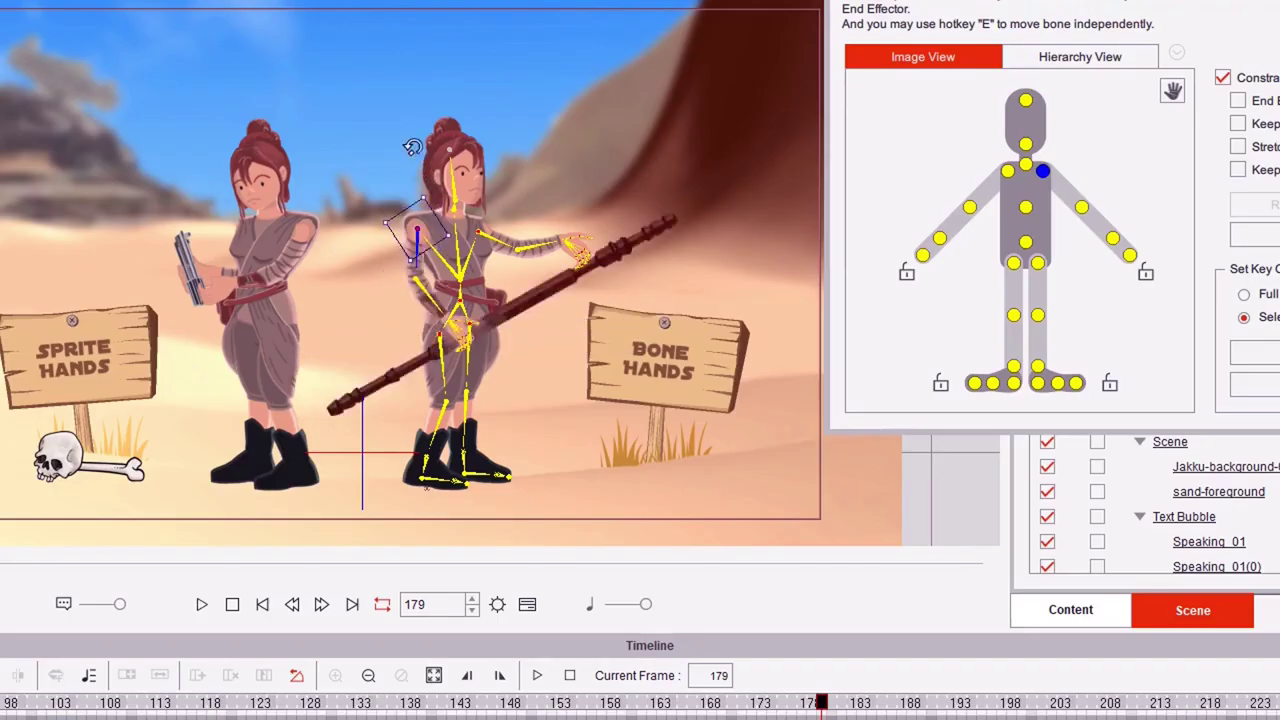
left_click_drag(392, 121, 438, 178)
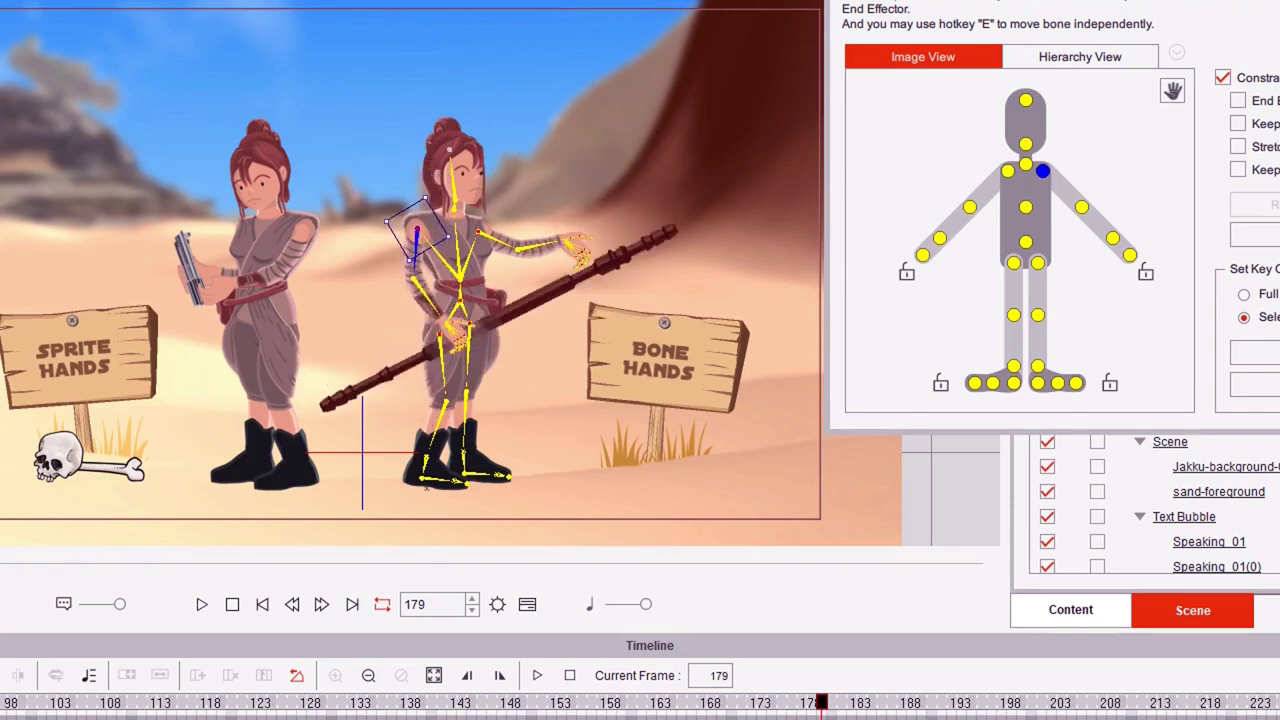
key("ctrl+z")
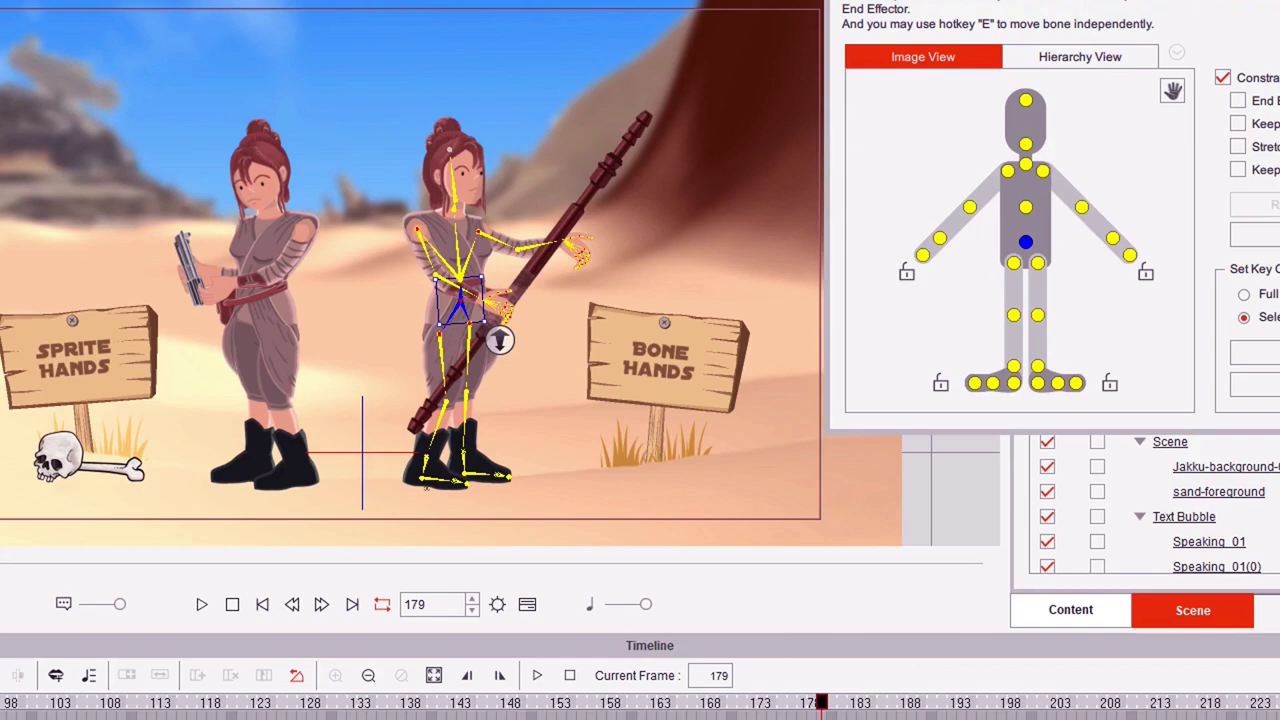
key("Escape")
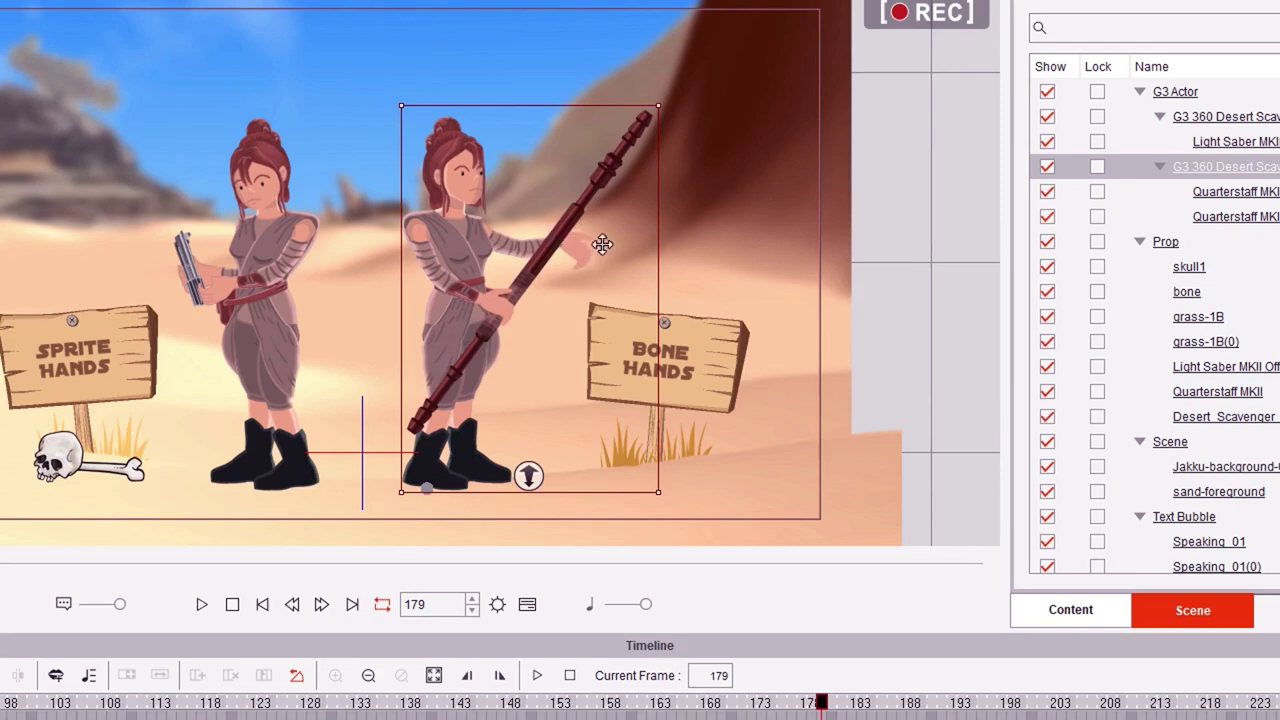
- Scrub ahead to frame 314 and back to frame 312 to examine how both front-facing characters hold their props
left_click_drag(821, 704, 891, 704)
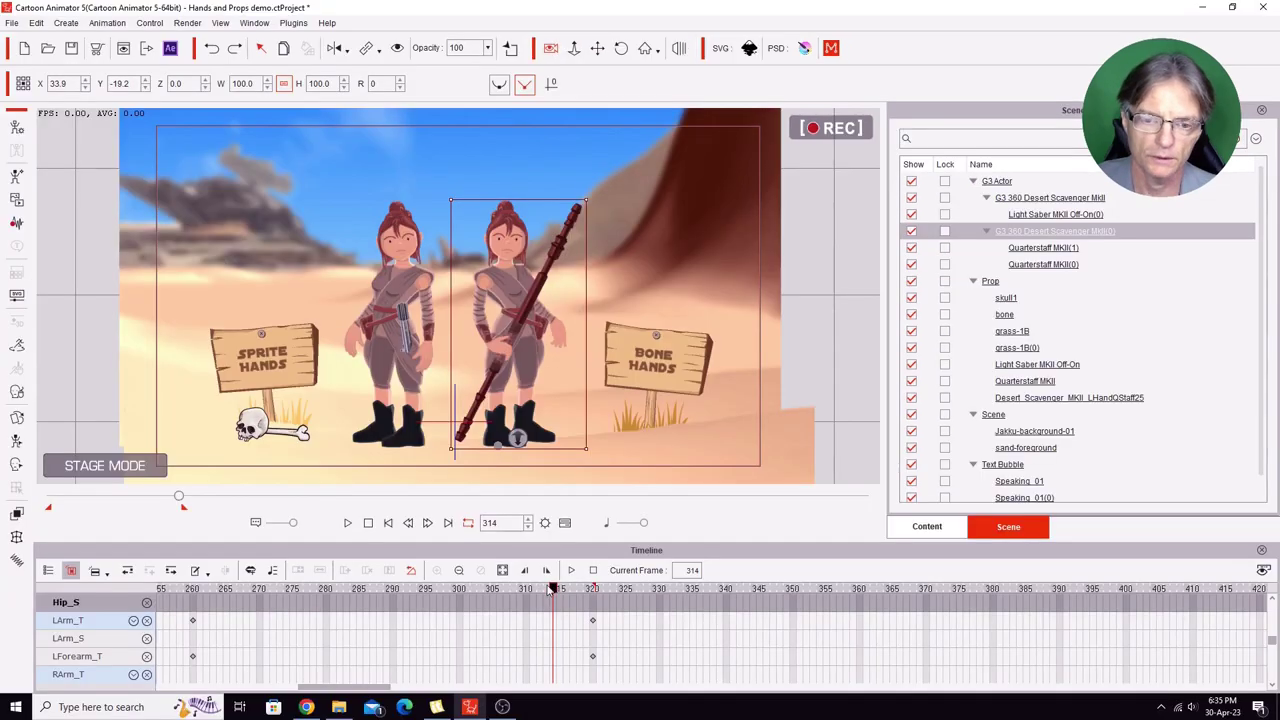
left_click_drag(369, 719, 0, 719)
left_click_drag(244, 597, 230, 597)
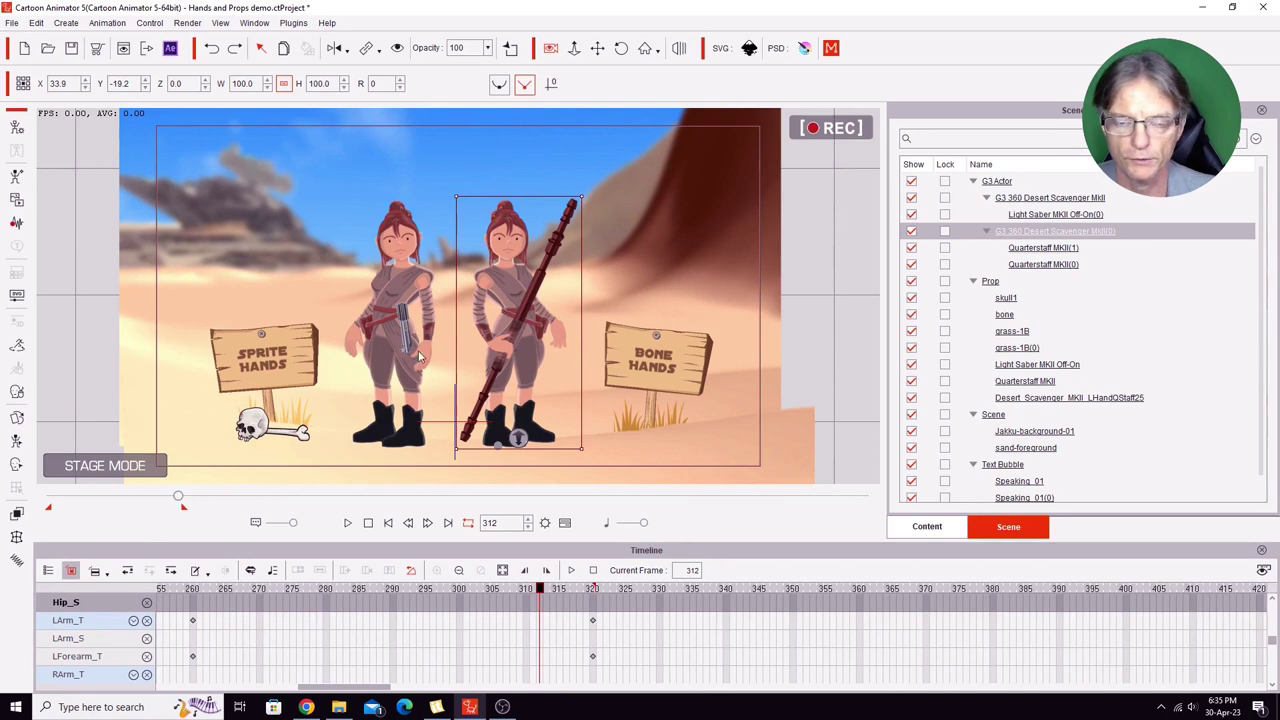
- Scrub back to frame 236 and forward again to examine both characters' hands and props during their turn
left_click(587, 591)
left_click_drag(589, 598, 403, 599)
left_click_drag(387, 688, 329, 689)
left_click_drag(975, 590, 661, 553)
left_click_drag(995, 656, 1088, 606)
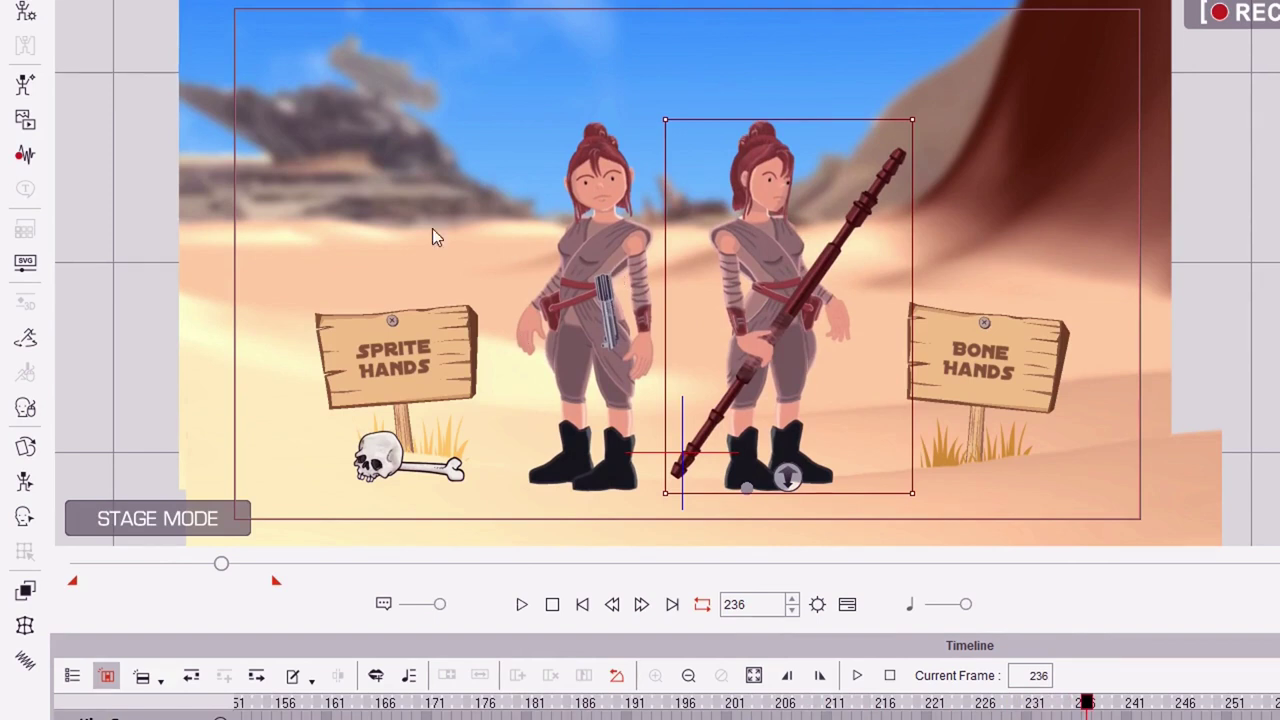
left_click_drag(1088, 706, 1279, 708)
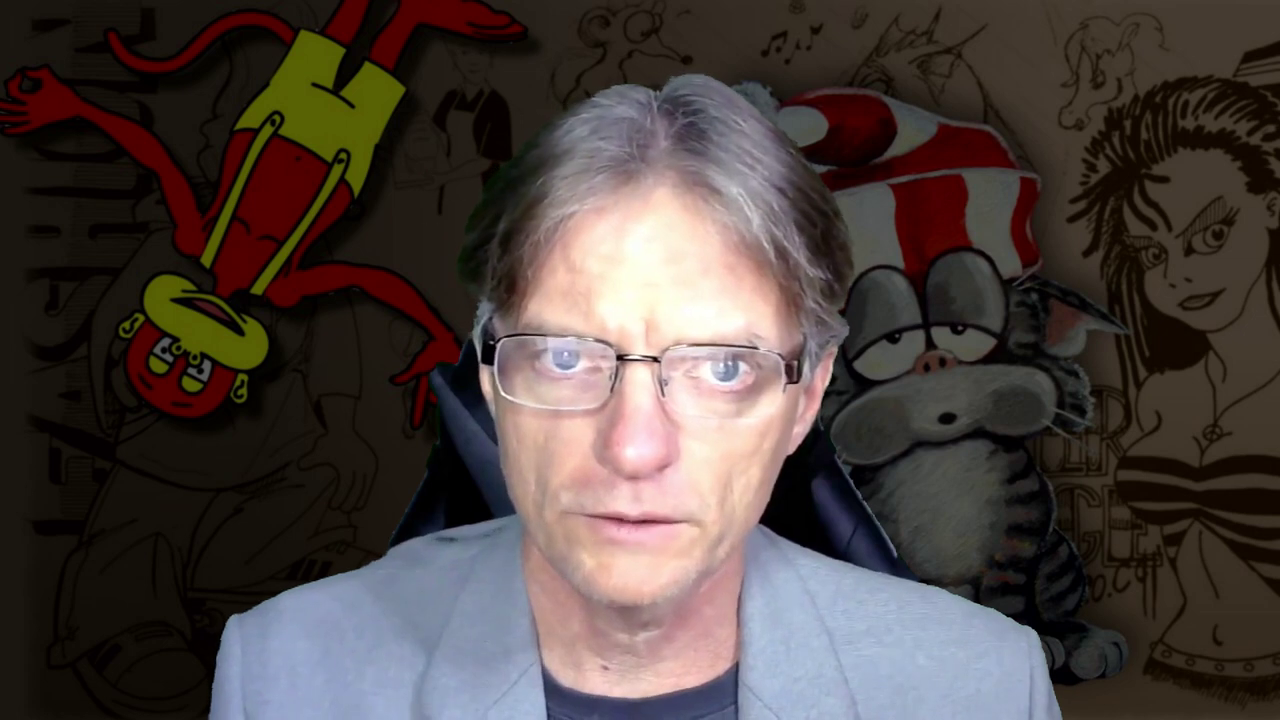